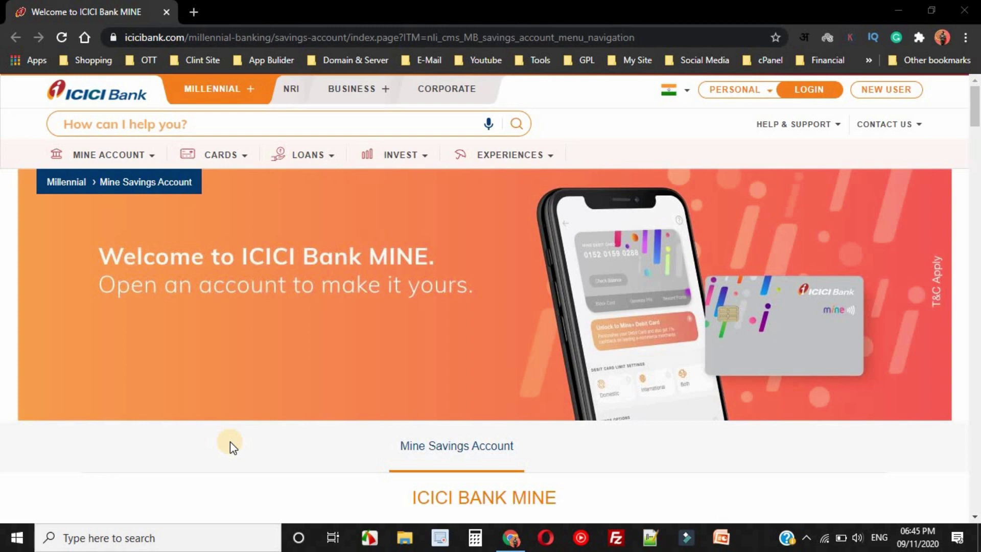
Scroll the Mine Savings Account page to the 'How to open' steps and the 18–35 eligibility FAQ.
scroll(230, 442, "down", 20)
scroll(230, 442, "up", 10)
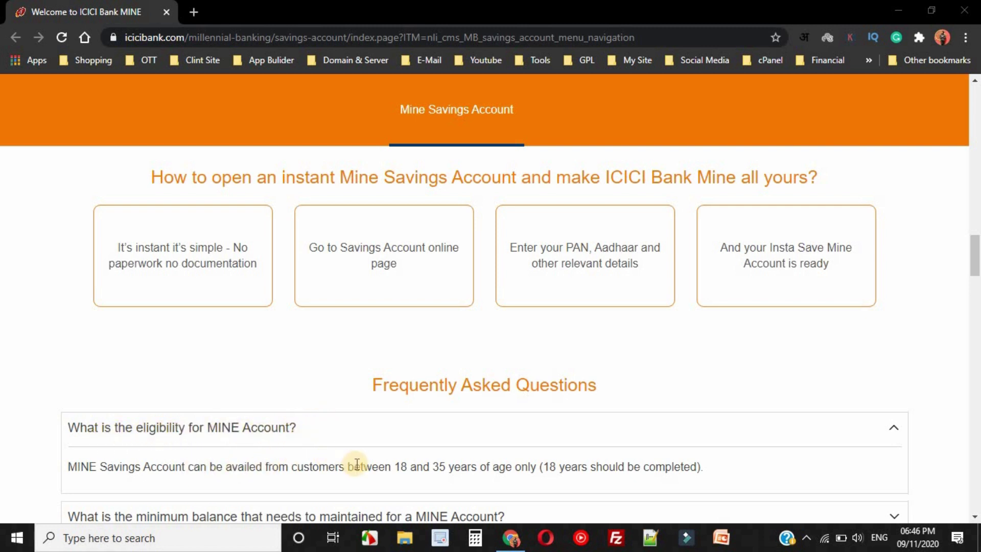
Highlight the 18–35 eligibility answer, then expand the minimum-balance FAQ showing Zero Balance Account.
left_click_drag(392, 465, 438, 467)
triple_click(440, 467)
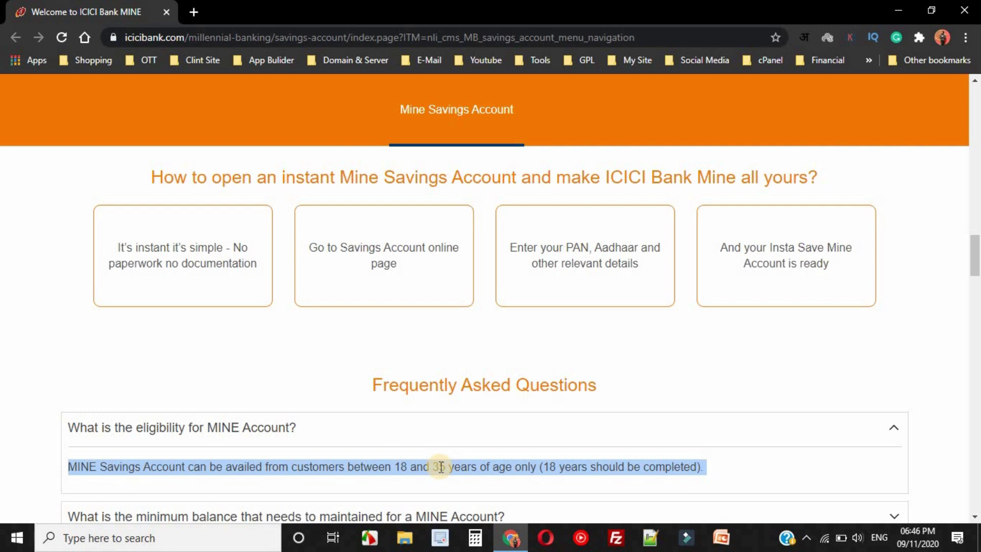
scroll(441, 467, "down", 2)
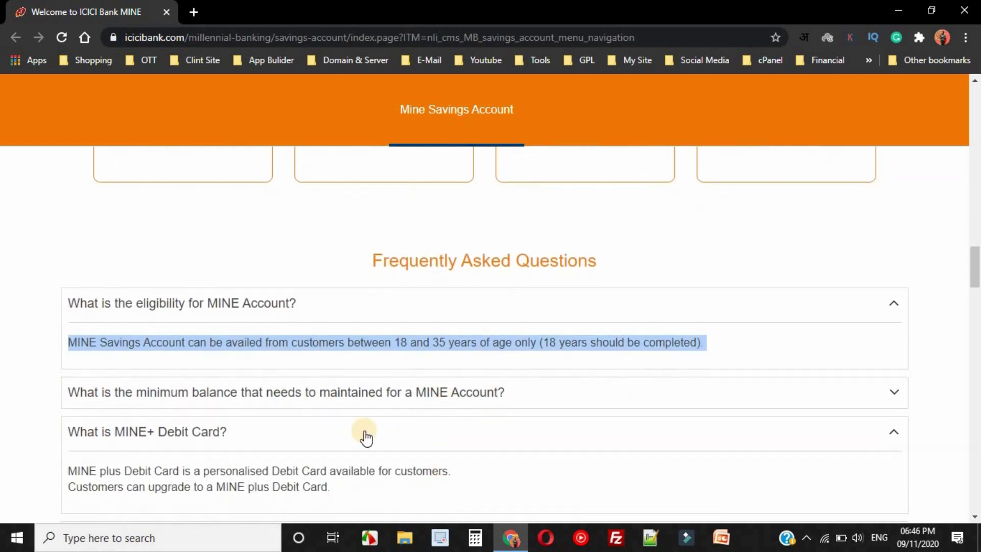
left_click(242, 394)
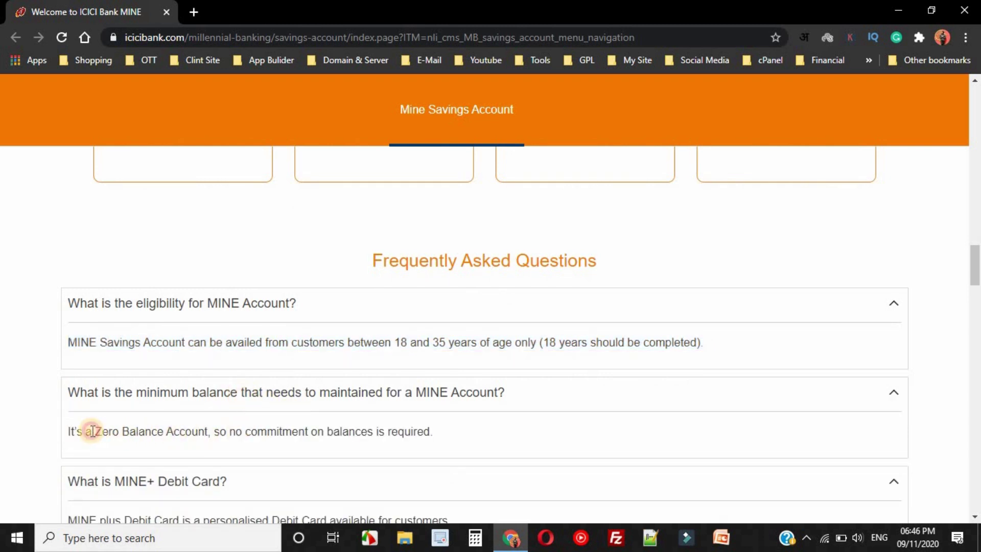
left_click_drag(92, 432, 212, 434)
left_click(236, 434)
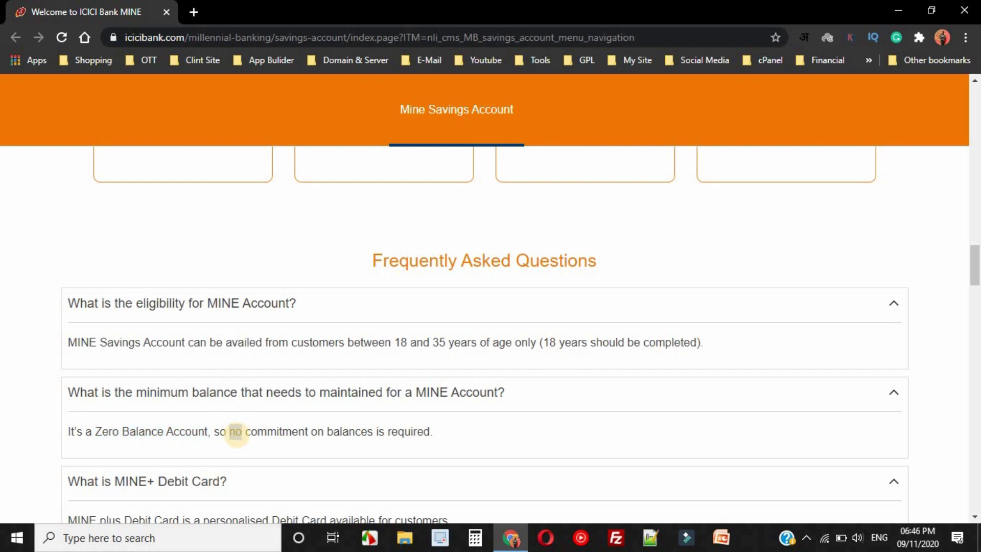
double_click(236, 434)
scroll(238, 435, "down", 3)
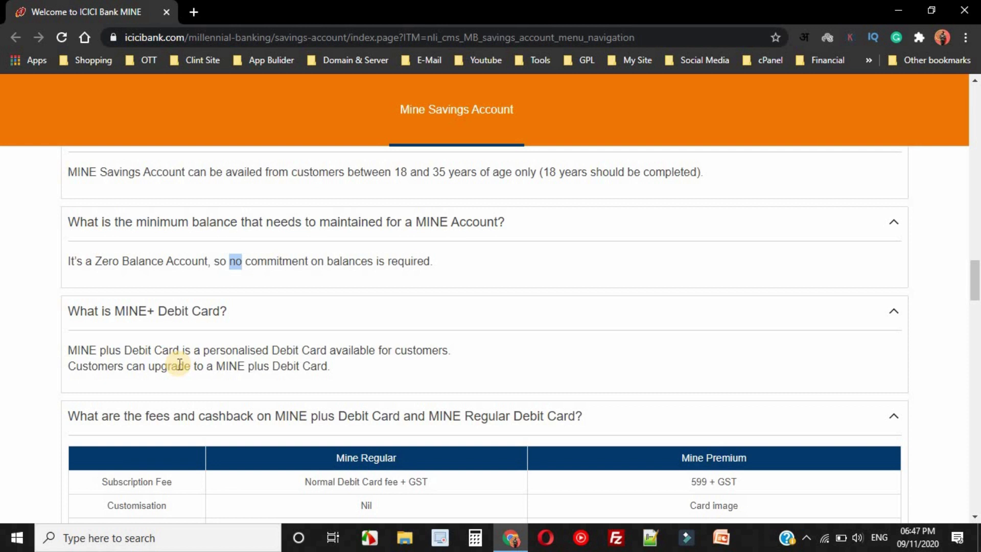
scroll(179, 364, "down", 3)
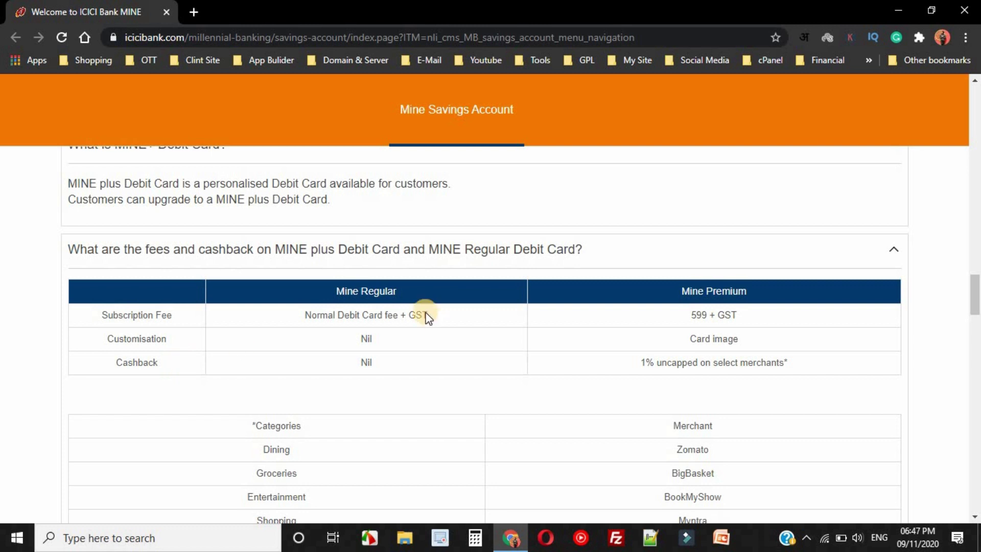
triple_click(335, 292)
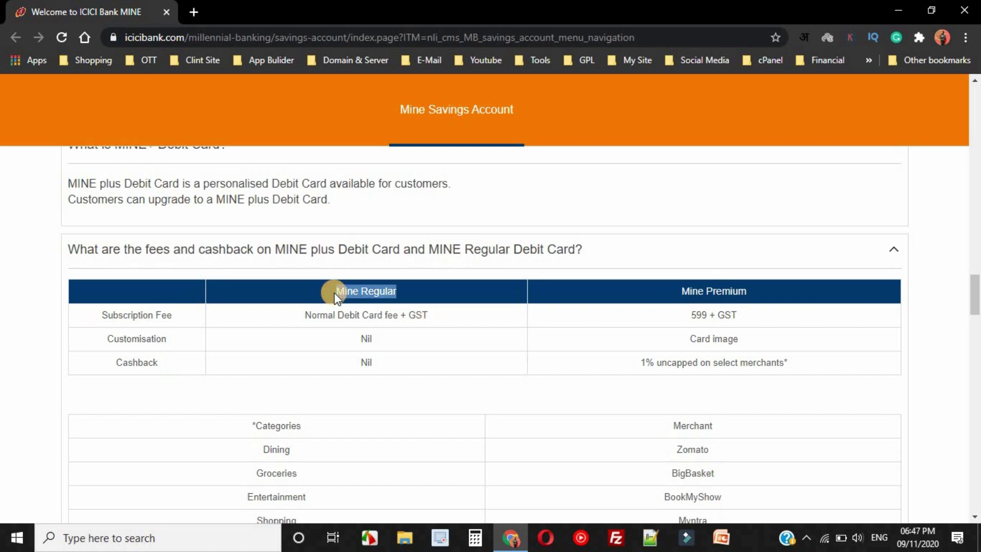
left_click(310, 316)
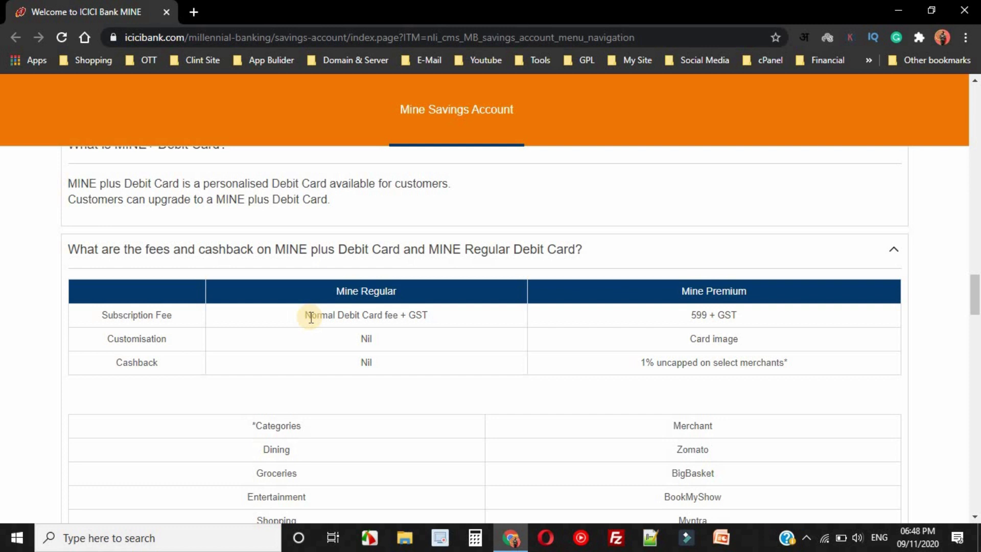
triple_click(339, 310)
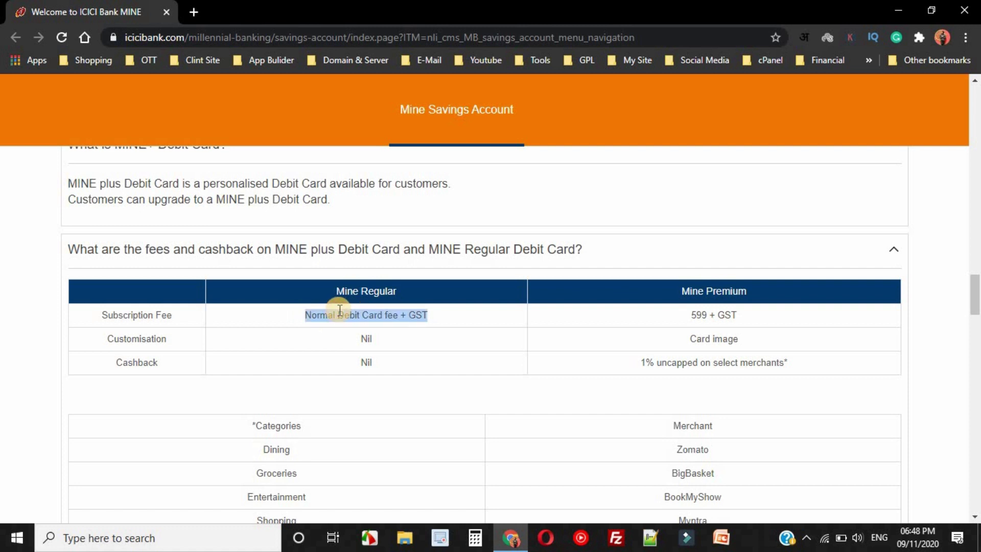
triple_click(310, 316)
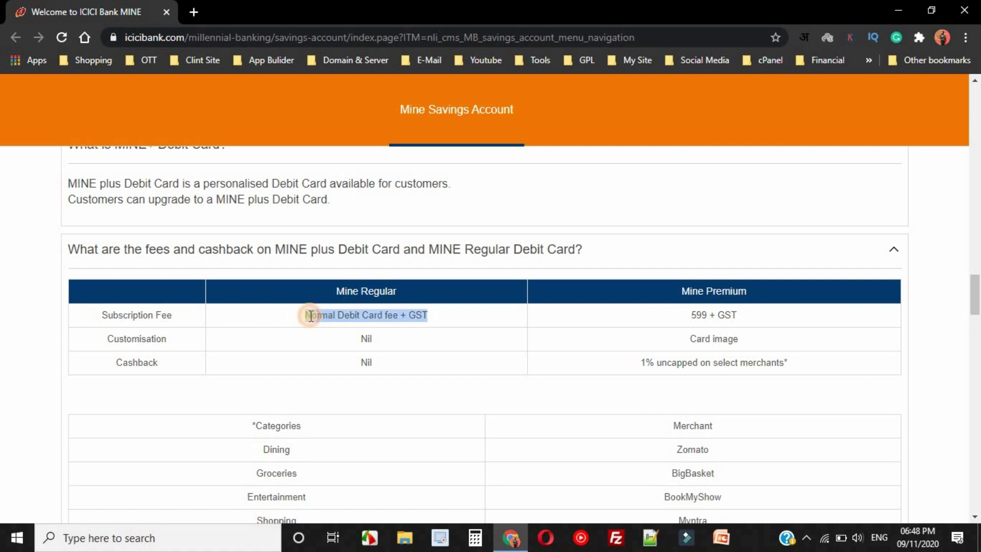
left_click(363, 314)
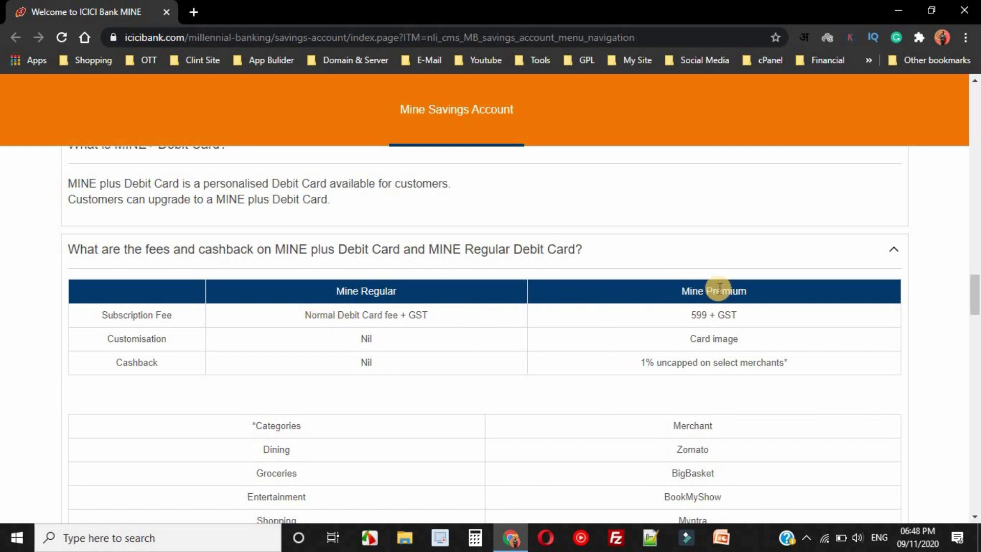
left_click(686, 290)
left_click_drag(686, 290, 751, 318)
left_click(698, 316)
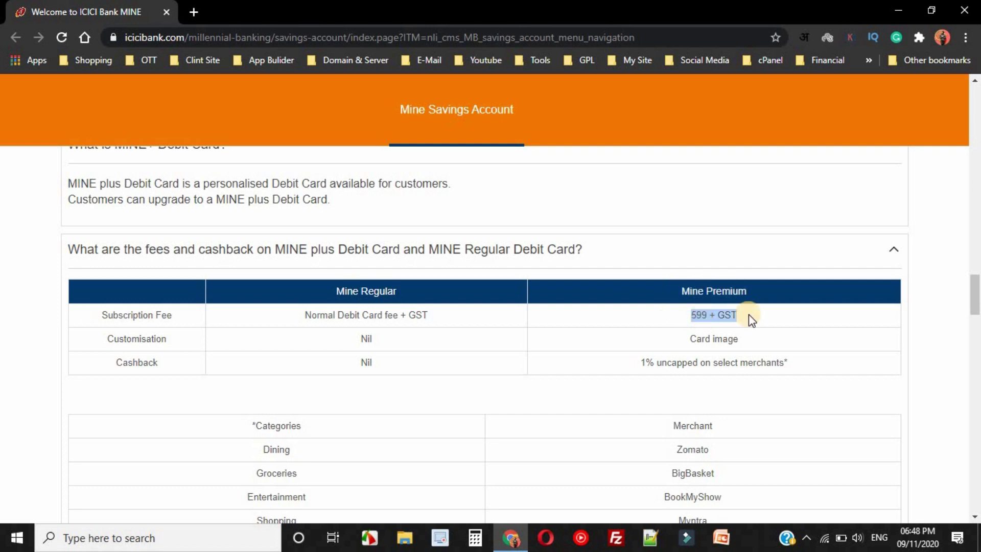
left_click(751, 318)
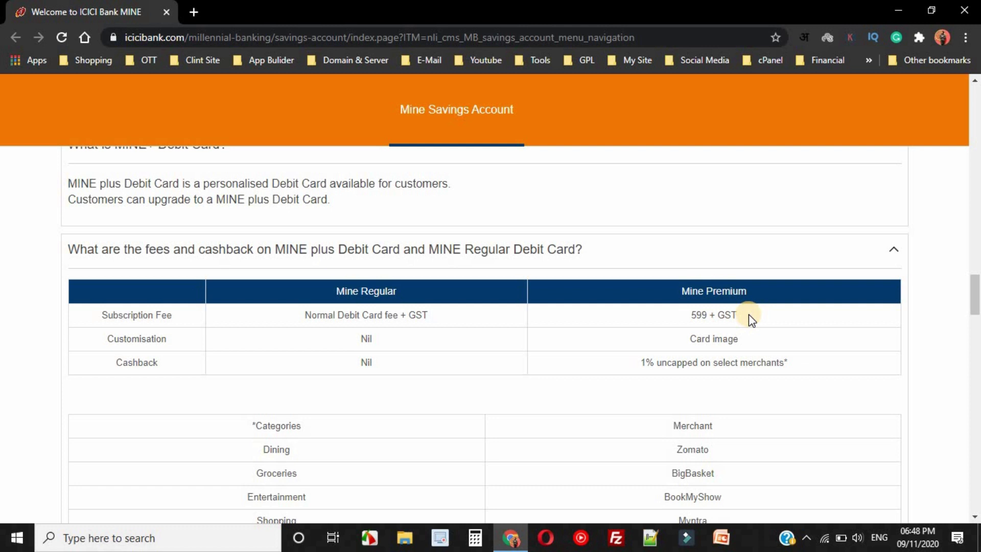
Collapse and re-expand the 'Is PAN card mandatory' FAQ and highlight its answer.
scroll(749, 314, "down", 5)
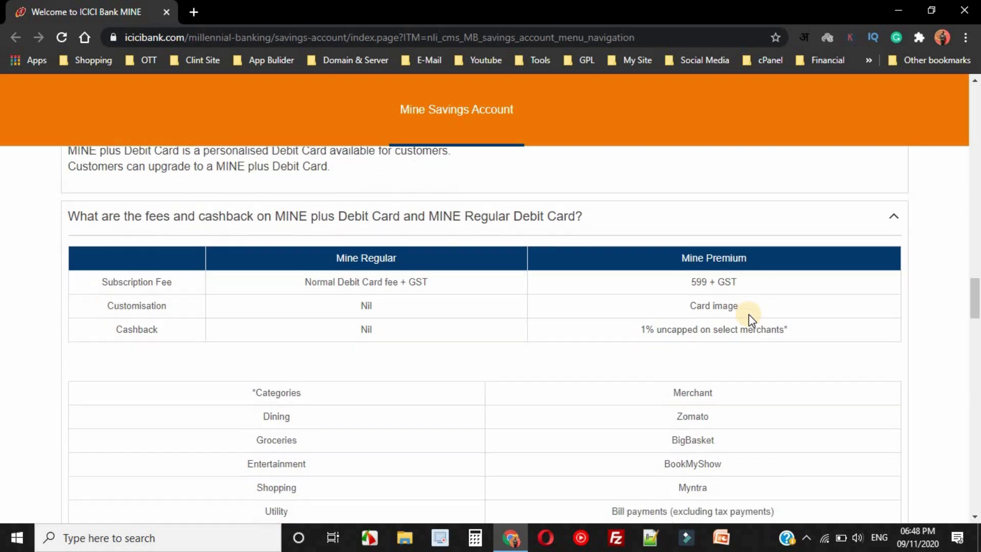
scroll(749, 314, "down", 2)
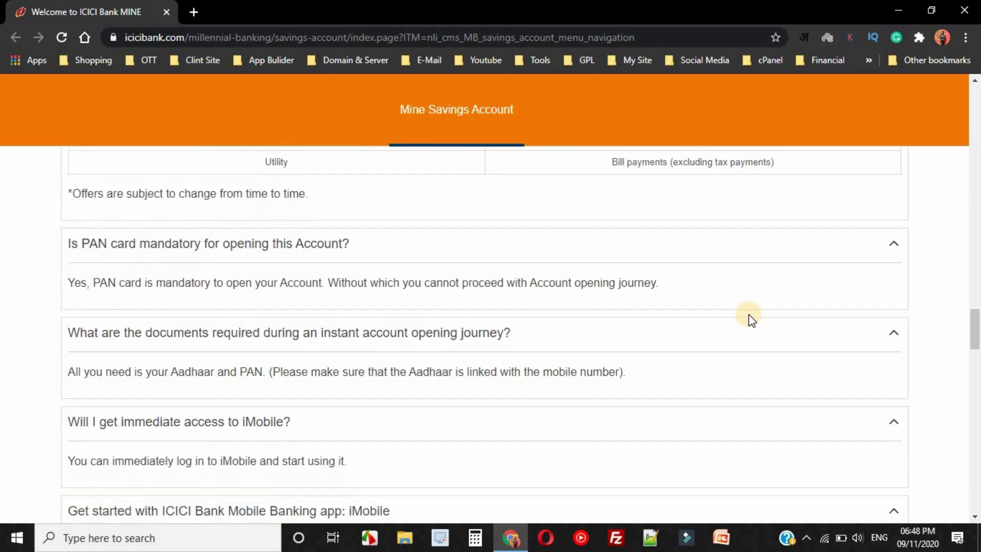
left_click(417, 251)
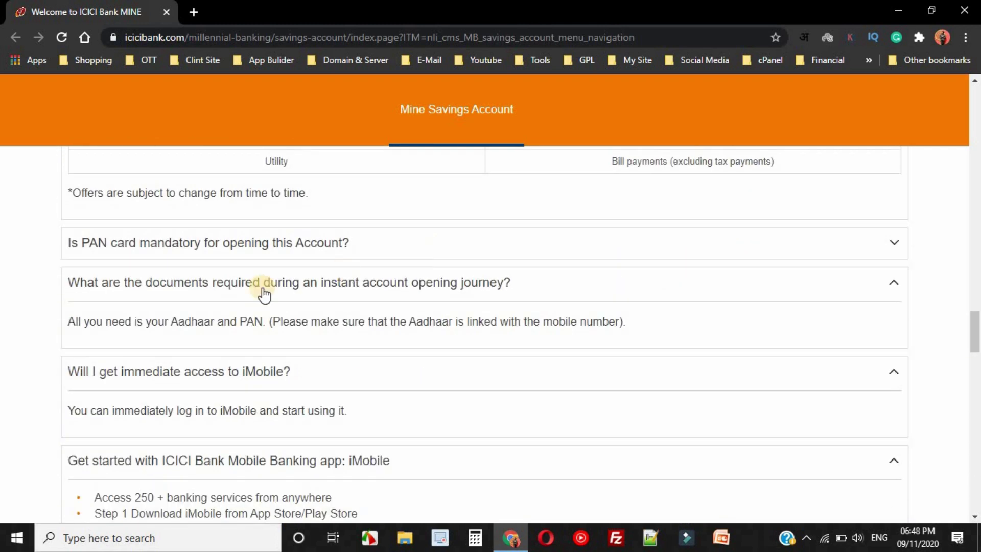
left_click(281, 251)
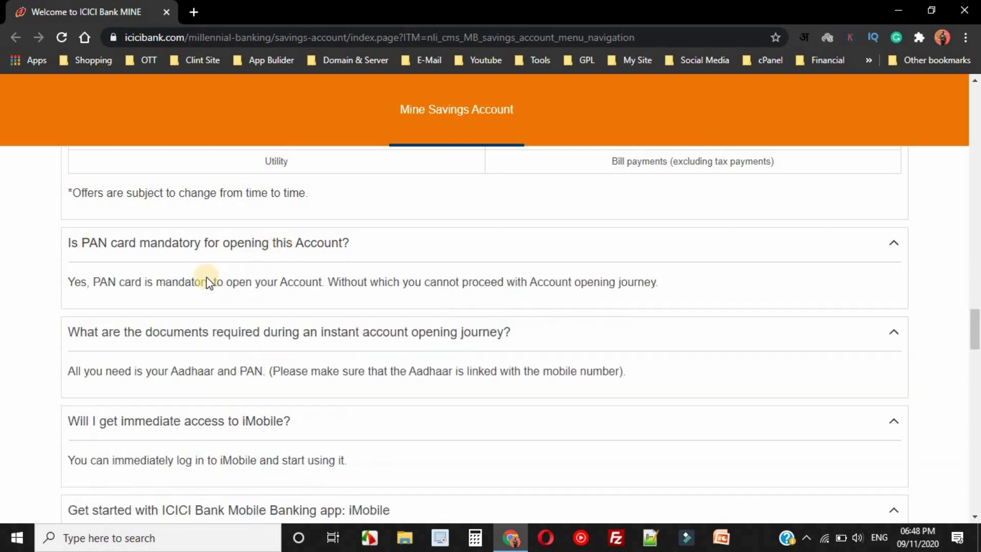
triple_click(160, 286)
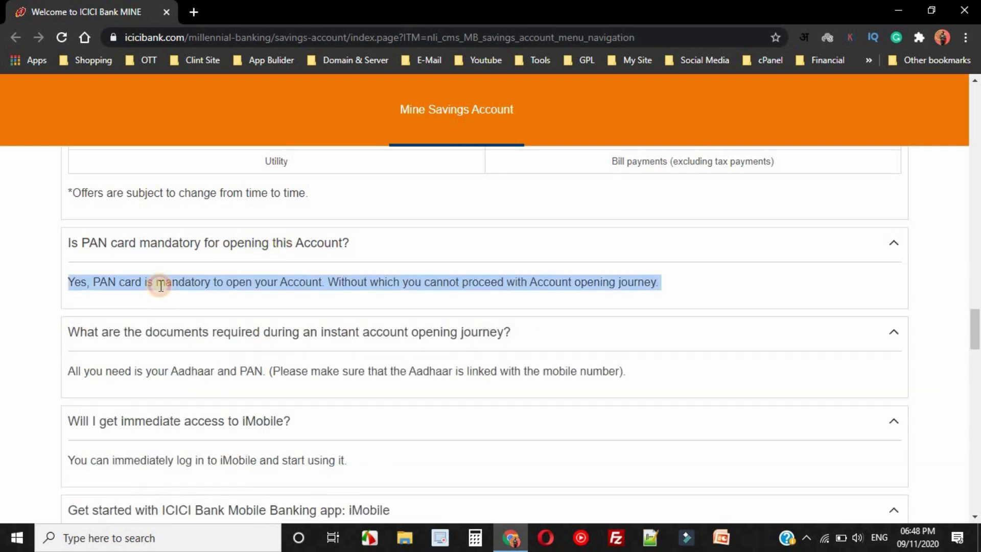
left_click(161, 286)
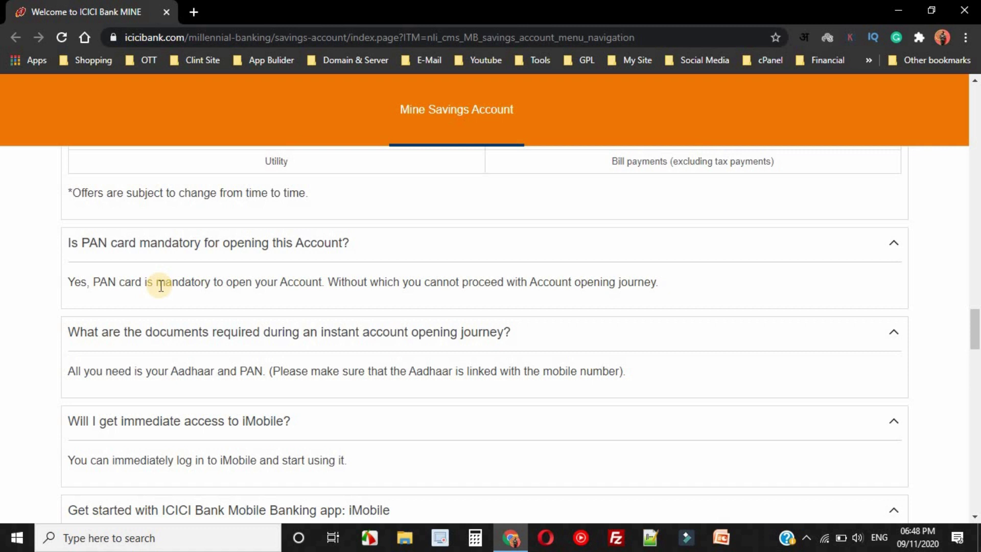
Highlight the Aadhaar/PAN documents answer and the iMobile immediate-access answer.
scroll(160, 286, "down", 2)
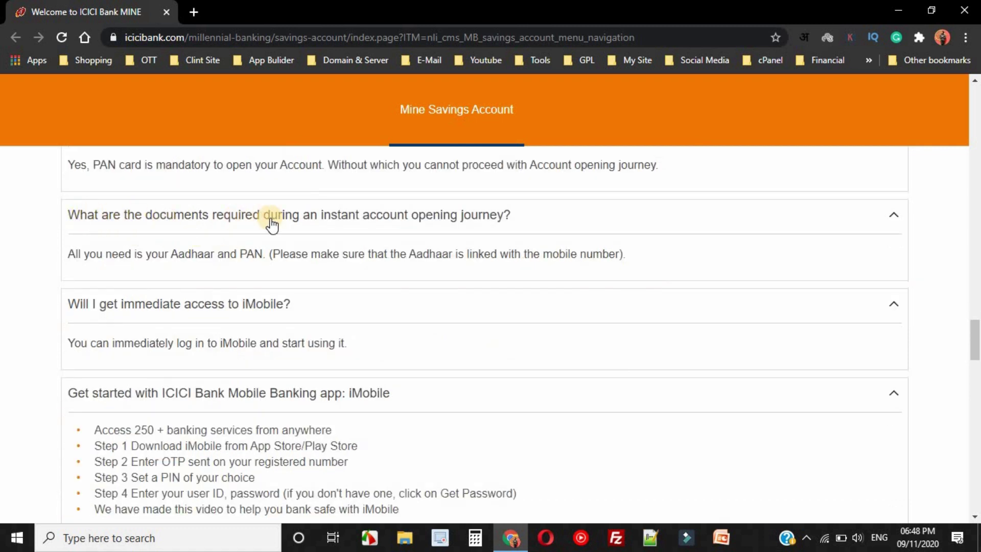
triple_click(179, 249)
triple_click(246, 258)
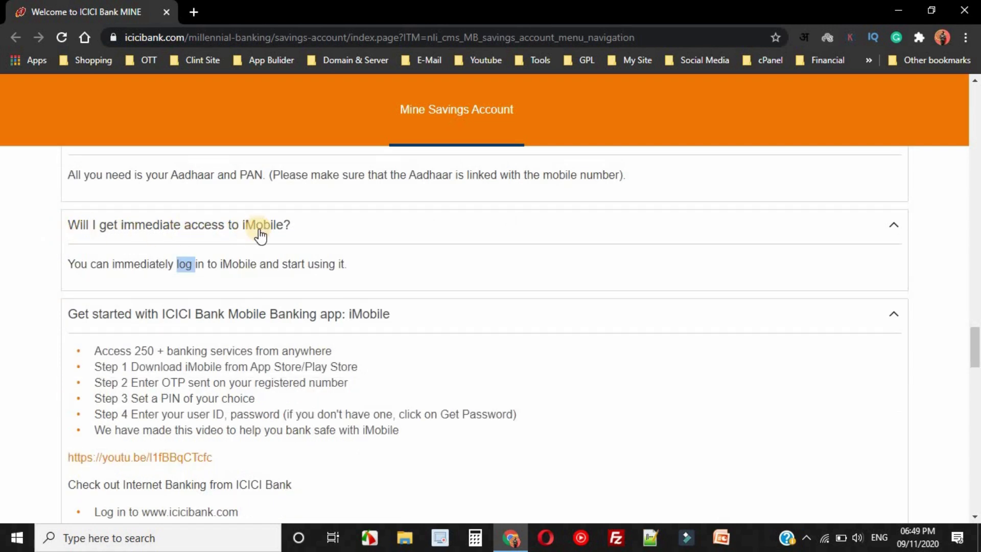
left_click(140, 260)
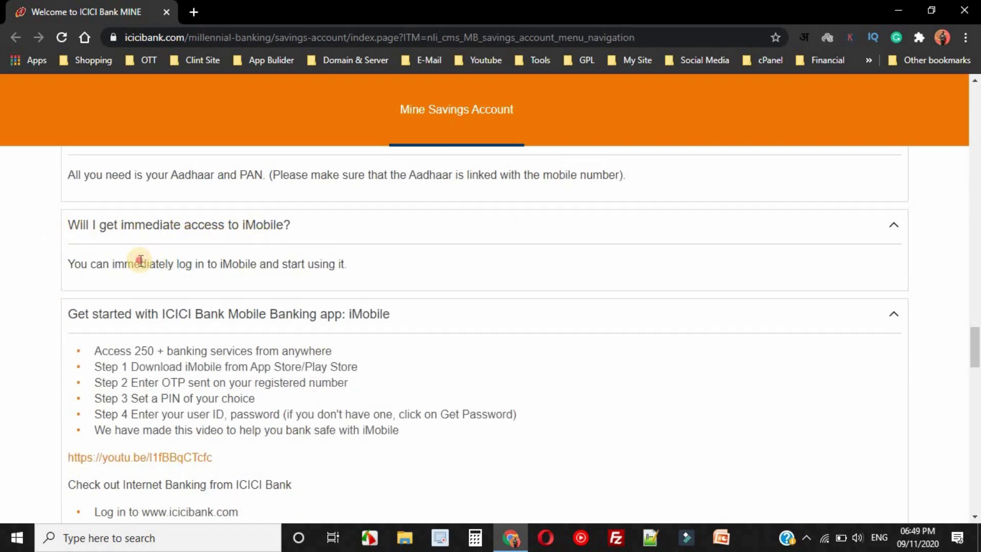
triple_click(141, 260)
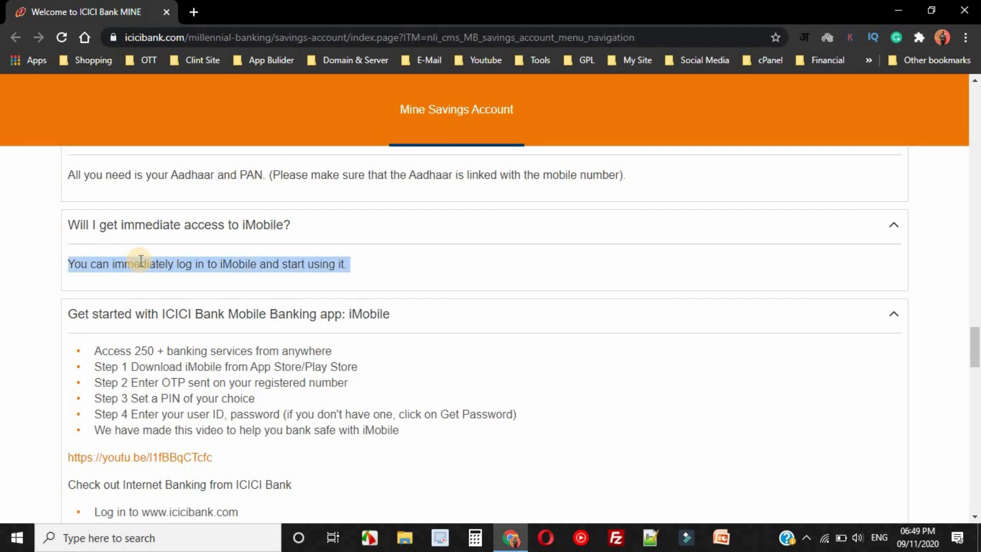
left_click(225, 272)
scroll(225, 272, "down", 2)
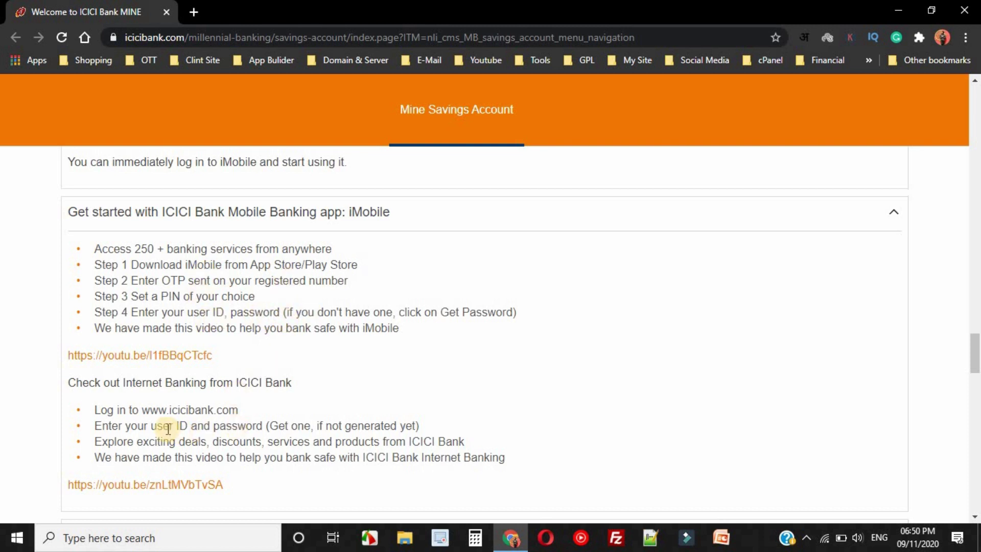
left_click(132, 383)
left_click_drag(132, 384, 286, 385)
triple_click(199, 410)
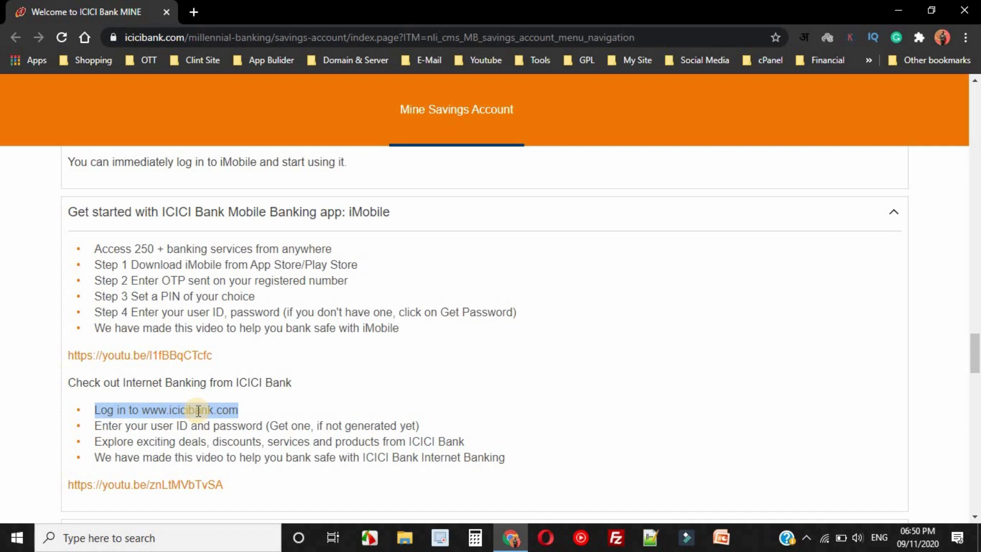
Expand the 'How can I fund my account at a later stage?' FAQ showing IMPS/NEFT funding.
scroll(198, 410, "down", 3)
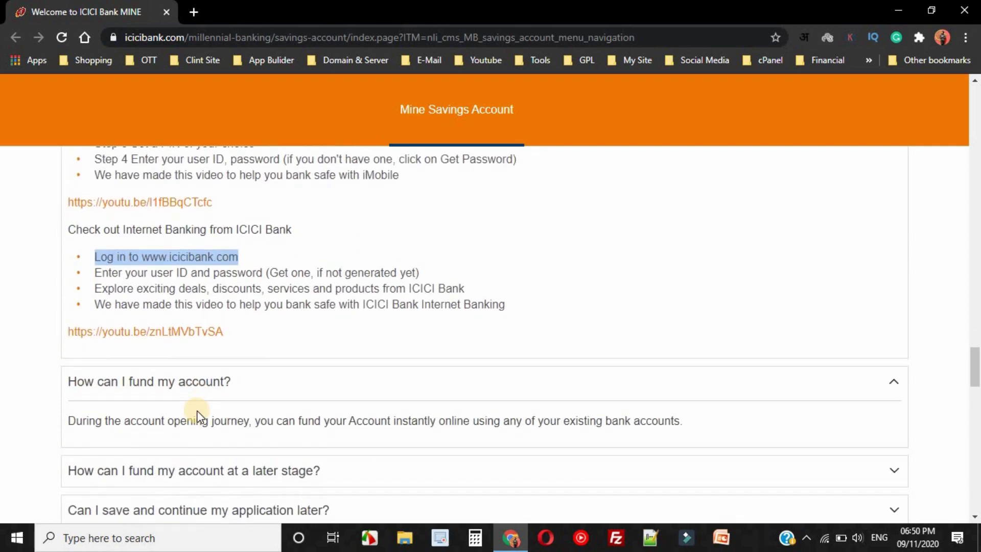
scroll(197, 409, "down", 1)
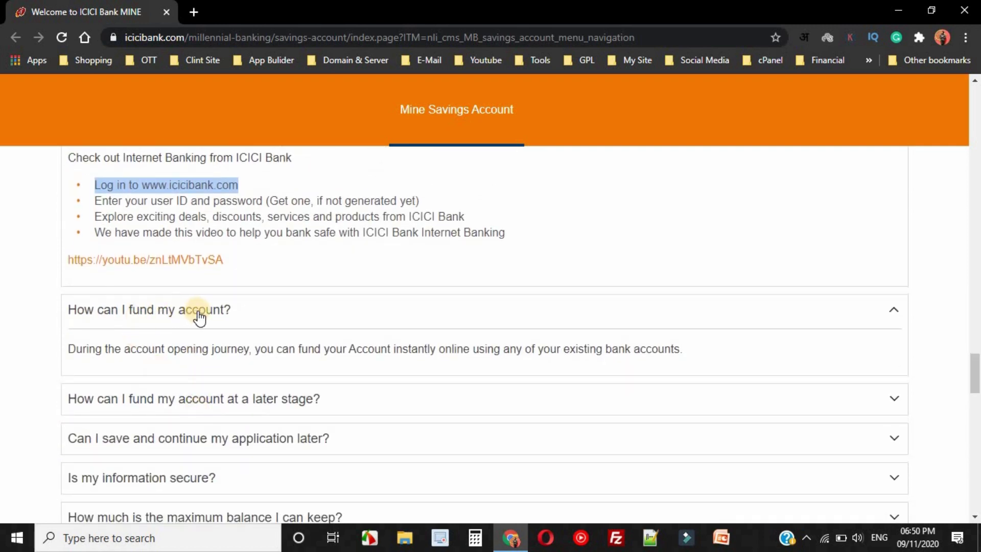
left_click(150, 347)
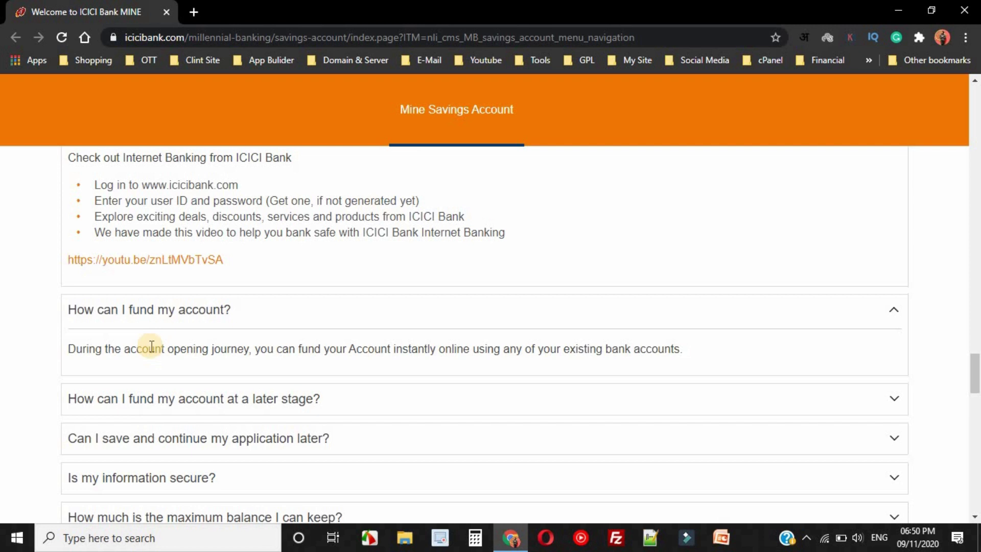
scroll(220, 349, "down", 1)
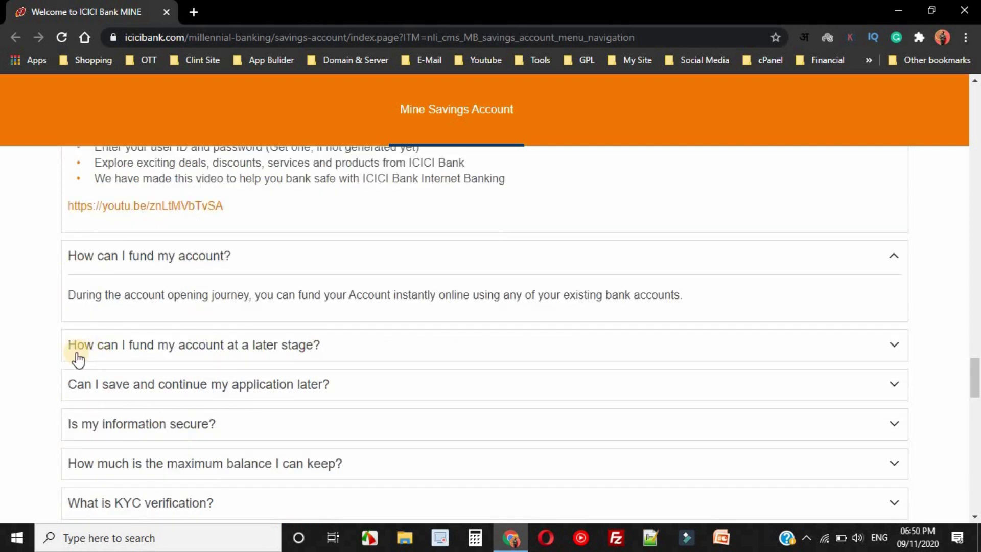
left_click(96, 352)
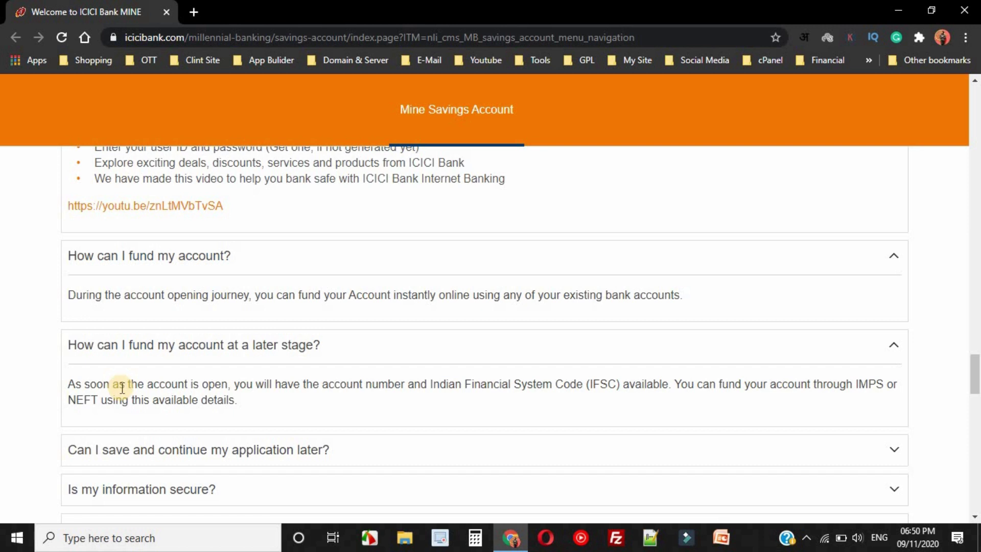
Expand the FAQs on continuing the application later and on information security.
scroll(122, 388, "down", 3)
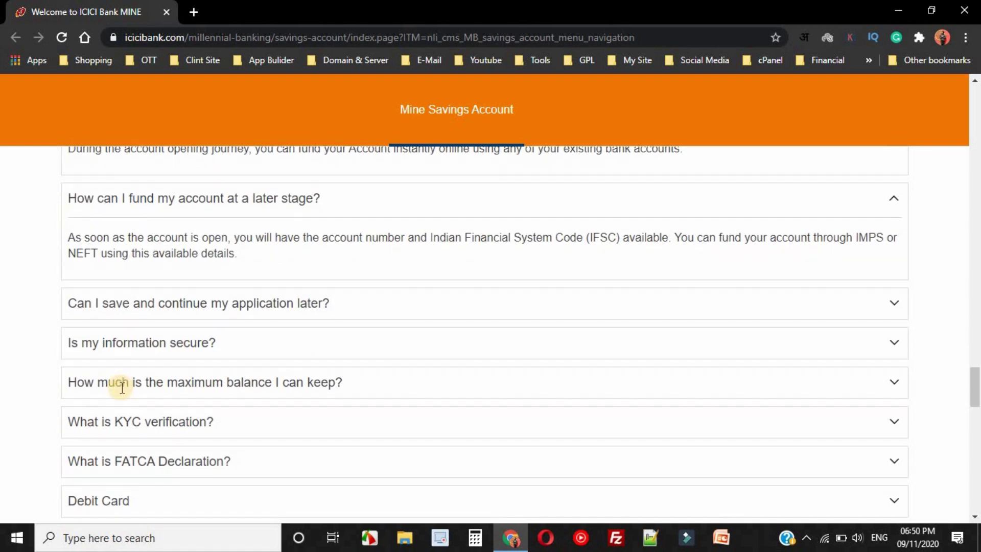
left_click(163, 314)
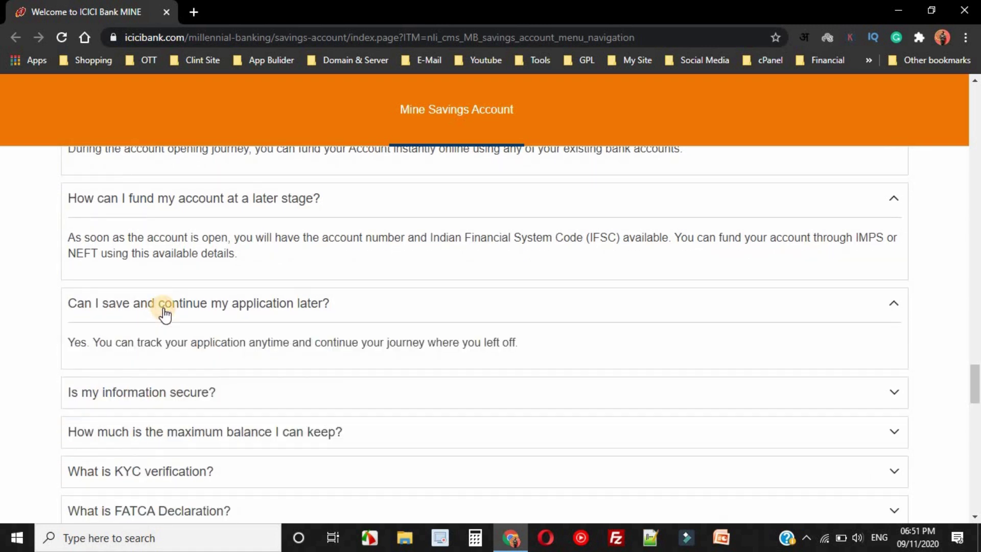
double_click(89, 343)
left_click(161, 399)
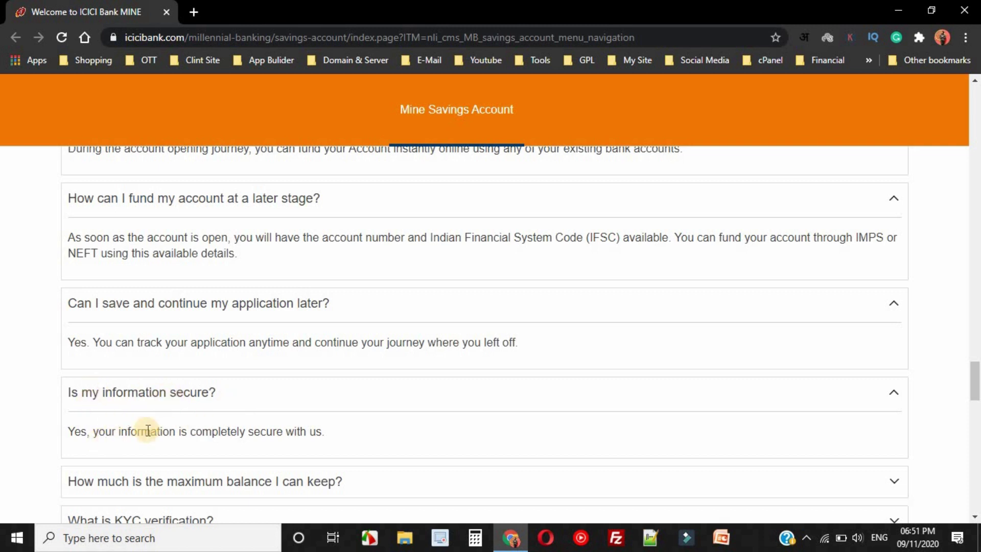
Expand the maximum-balance FAQ and highlight its Rs 1 lakh limit and KYC completion text.
scroll(125, 434, "down", 2)
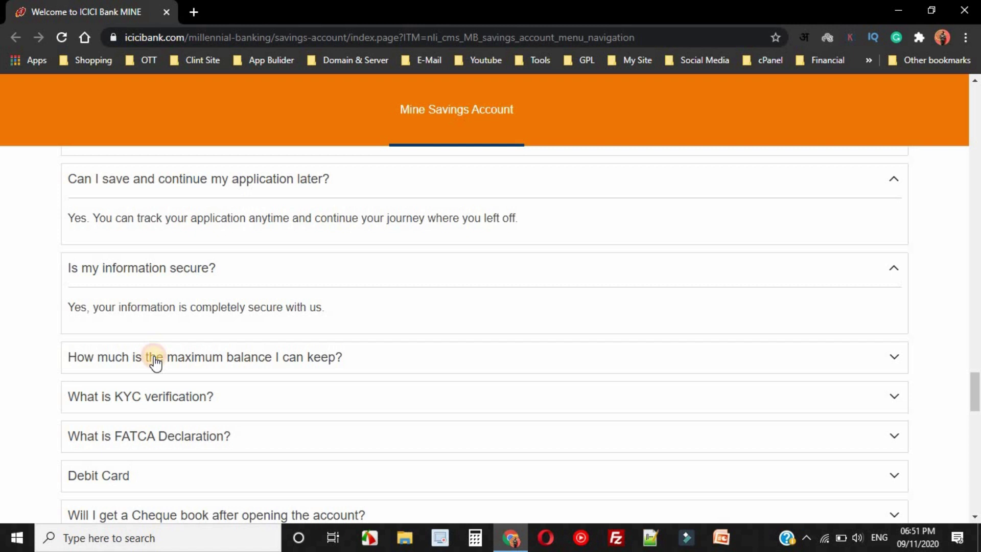
left_click(155, 360)
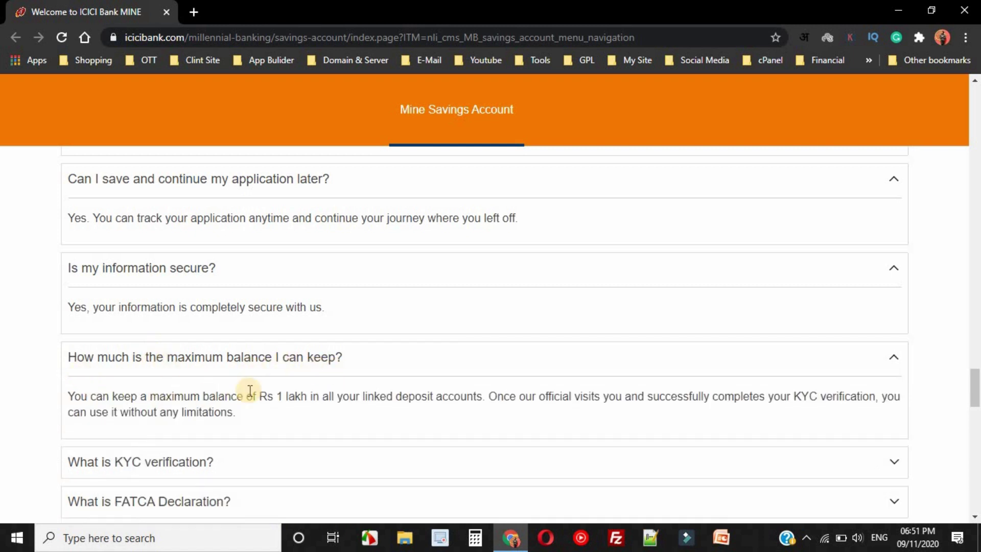
double_click(99, 395)
left_click_drag(260, 394, 475, 396)
left_click(478, 396)
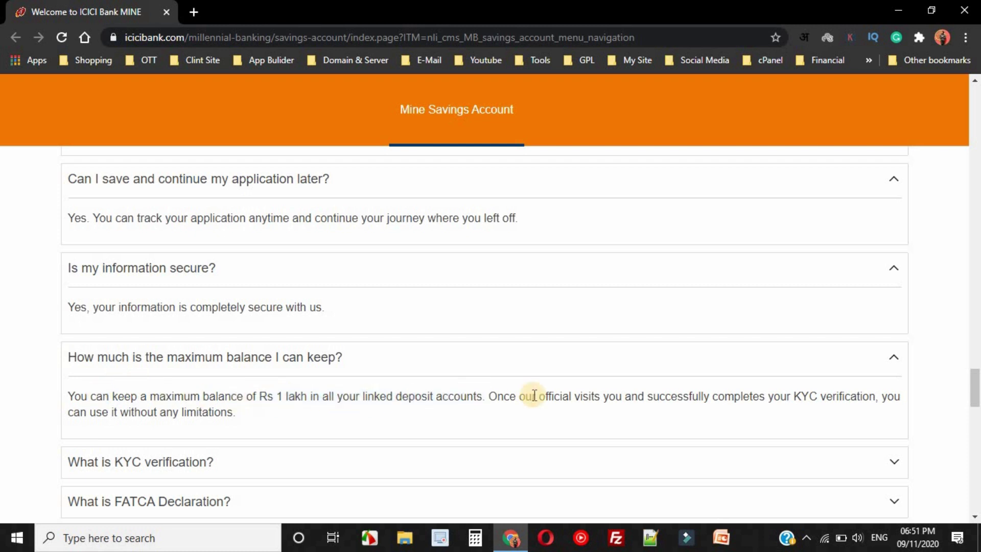
left_click_drag(711, 396, 836, 396)
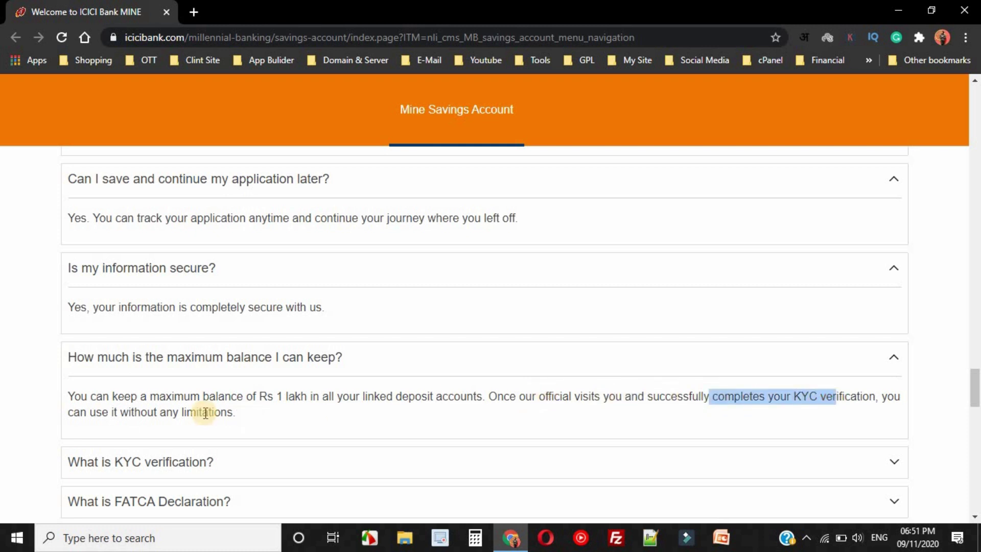
triple_click(151, 415)
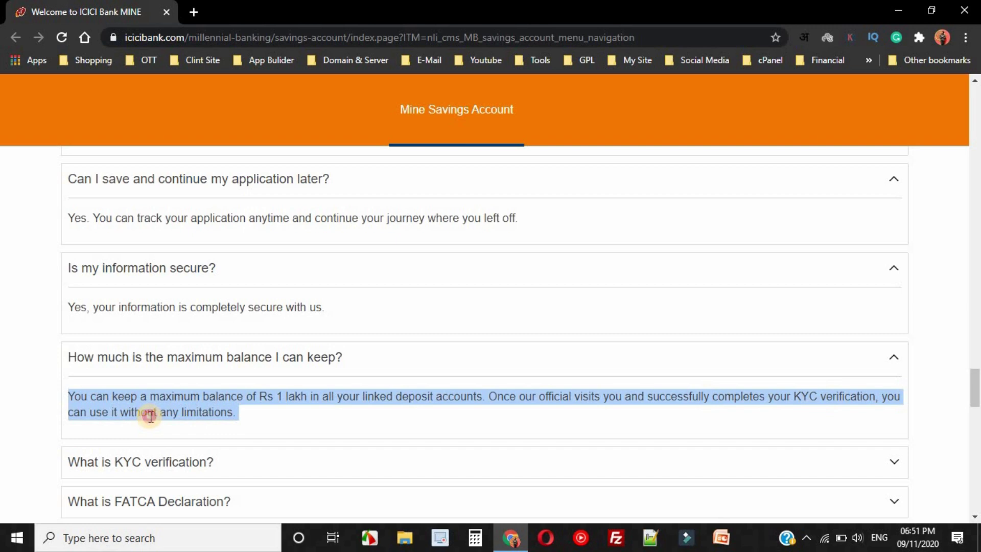
double_click(148, 413)
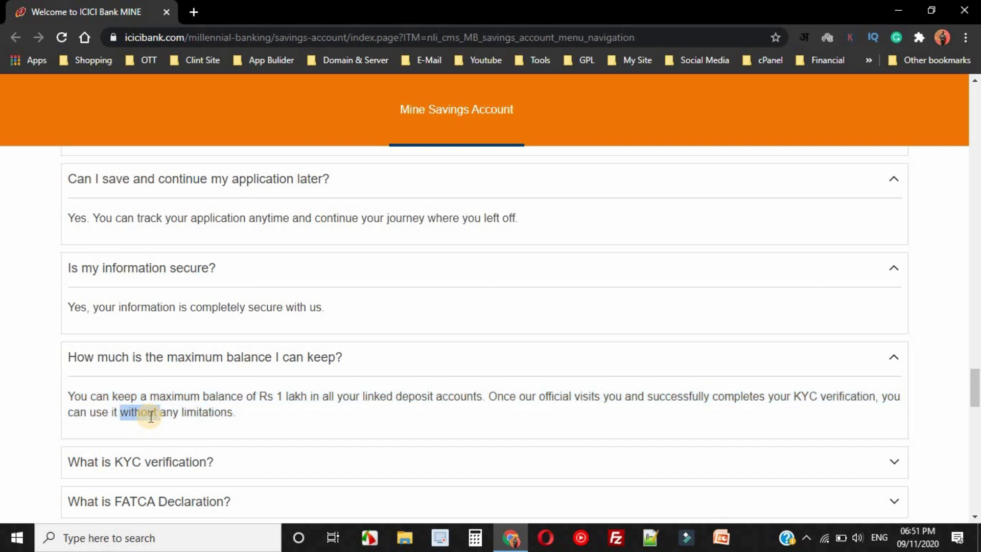
Expand the KYC verification and FATCA Declaration FAQs.
left_click(198, 469)
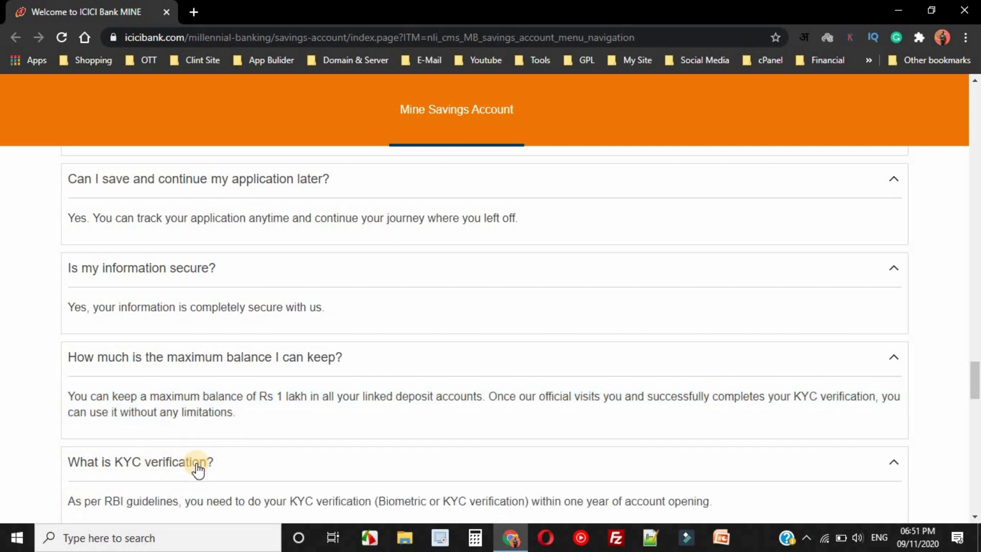
scroll(198, 469, "down", 3)
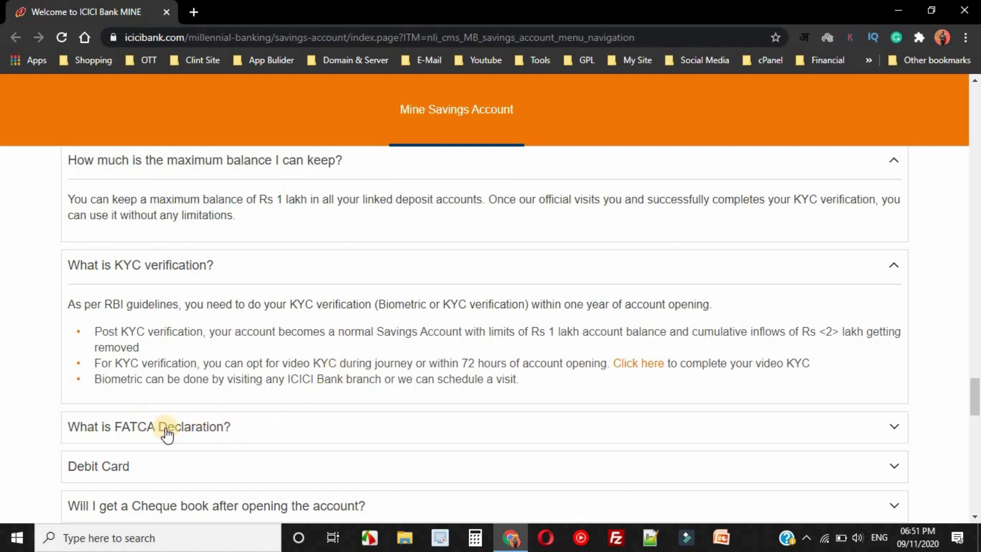
scroll(164, 434, "down", 3)
left_click(149, 302)
Expand the Debit Card FAQ and highlight virtual card usage, PIN generation and withdrawal limits.
left_click(118, 376)
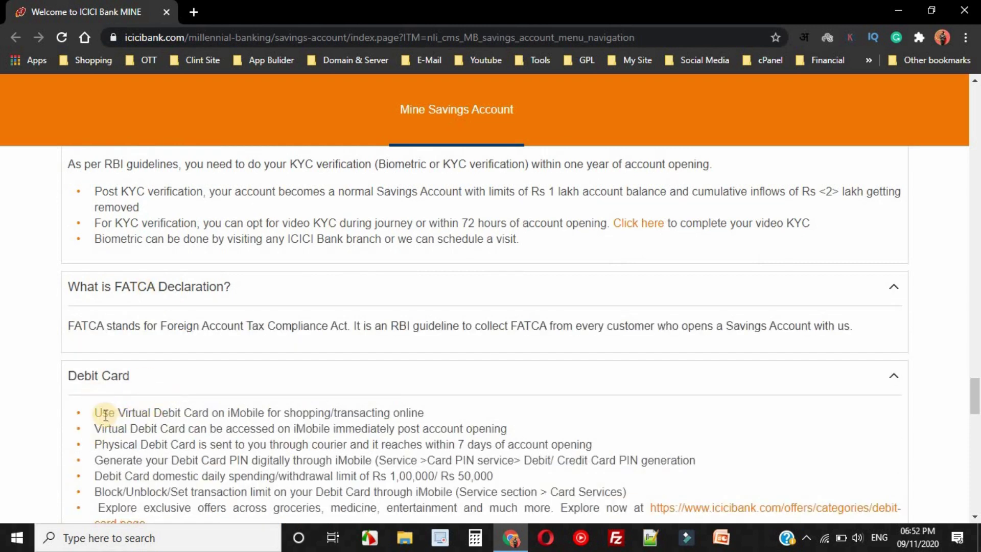
left_click_drag(104, 414, 312, 415)
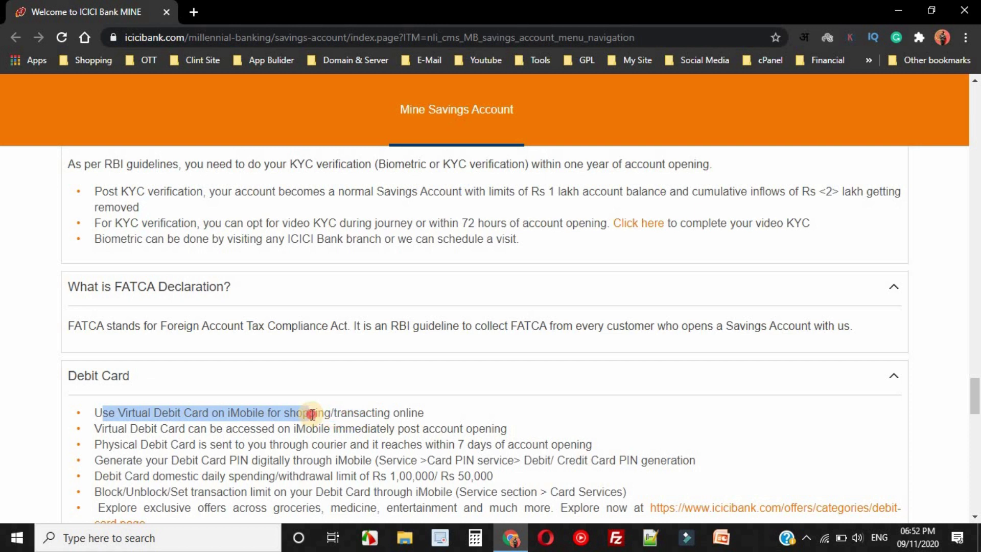
double_click(312, 414)
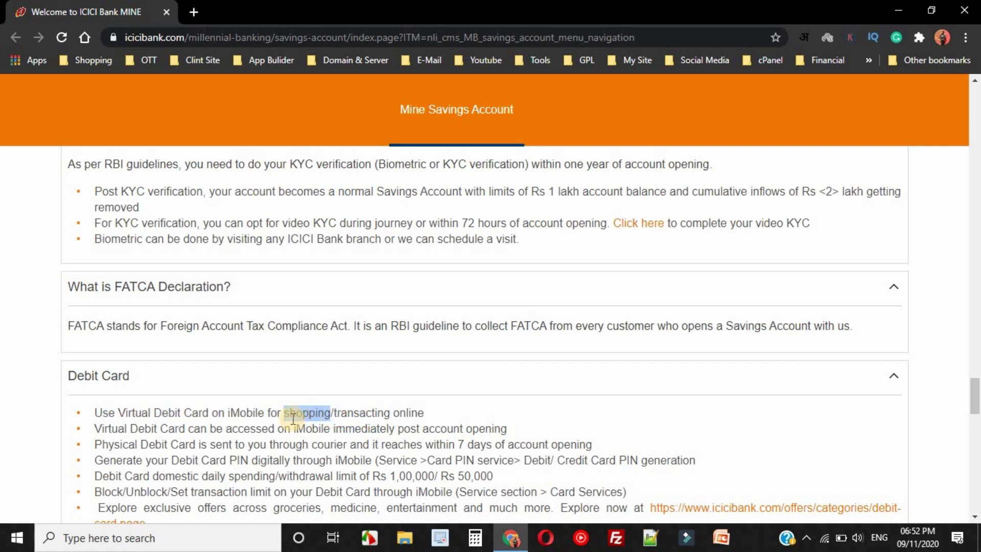
scroll(286, 418, "down", 1)
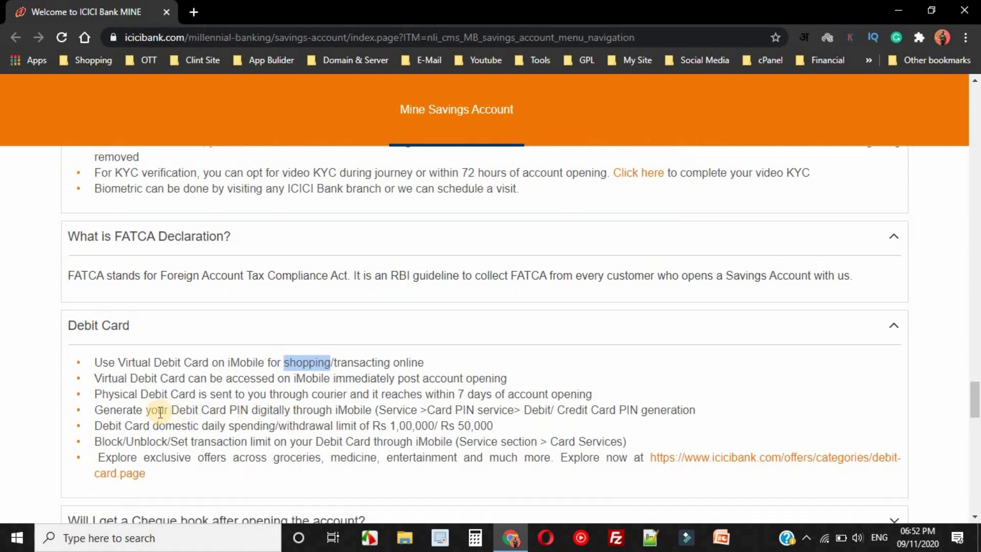
left_click_drag(158, 409, 355, 410)
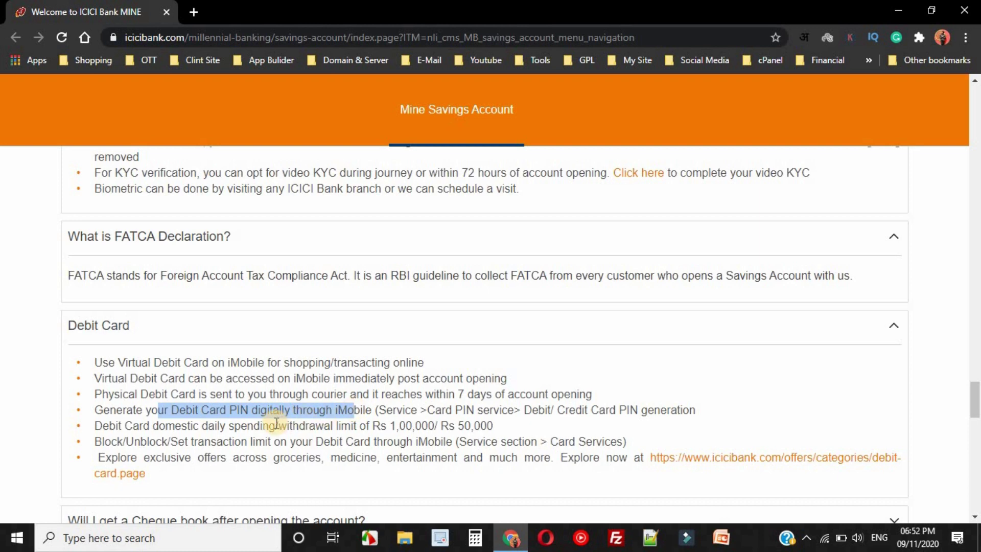
left_click_drag(275, 426, 420, 428)
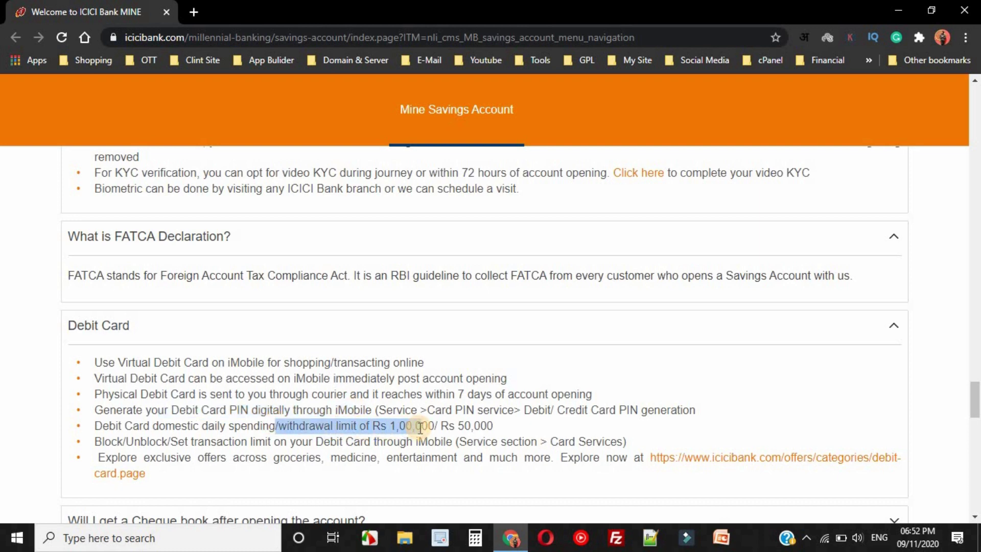
left_click(307, 469)
left_click_drag(150, 442, 274, 457)
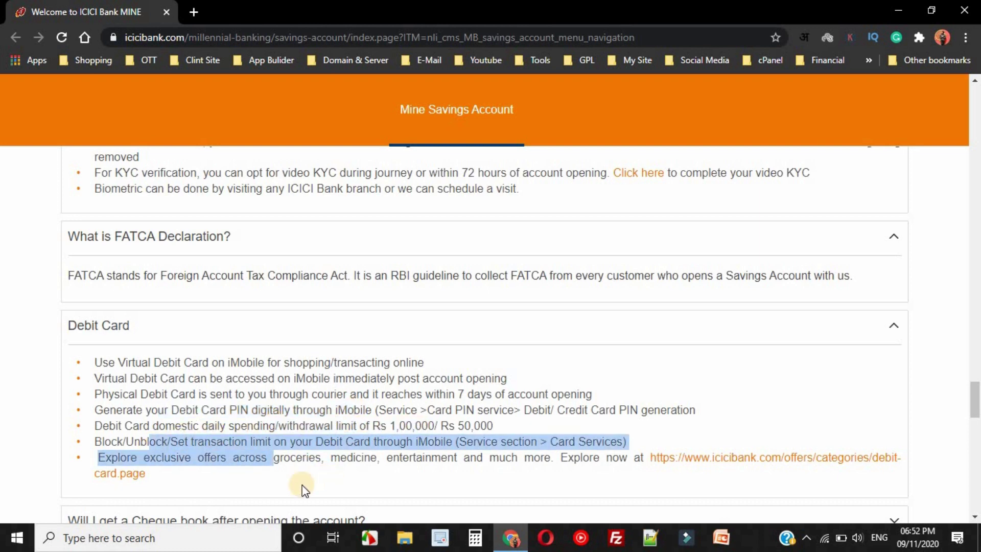
scroll(302, 484, "down", 6)
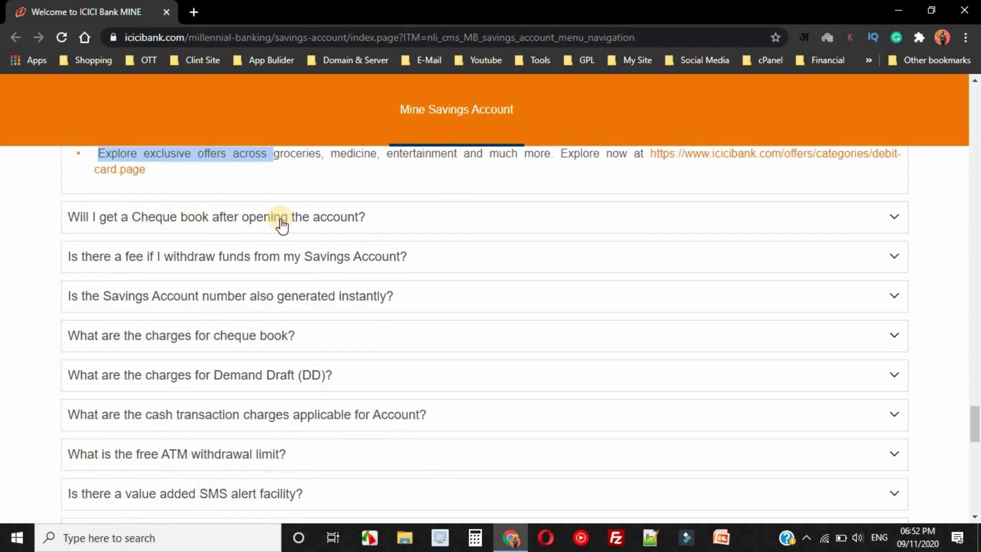
Expand the cheque book and withdrawal fee FAQs.
left_click(309, 225)
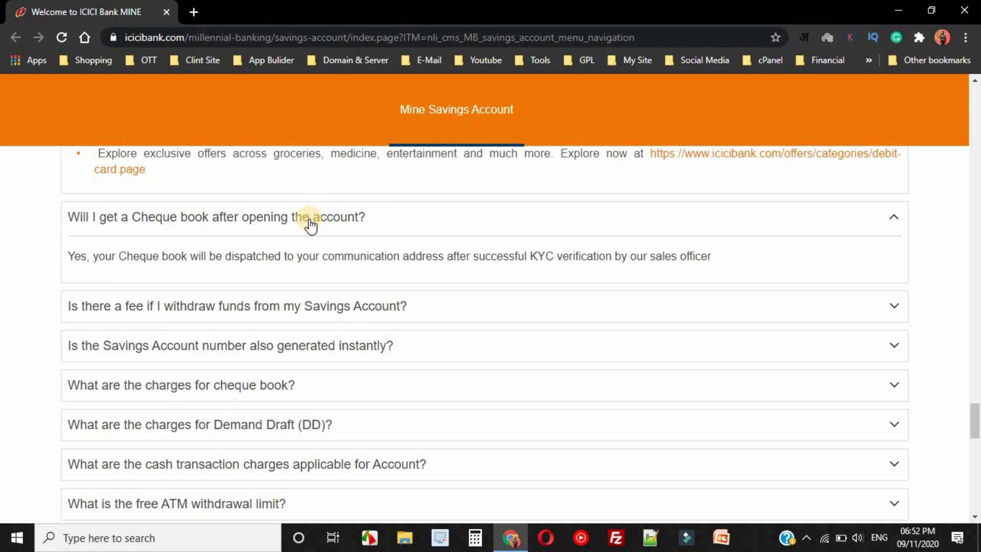
left_click(259, 319)
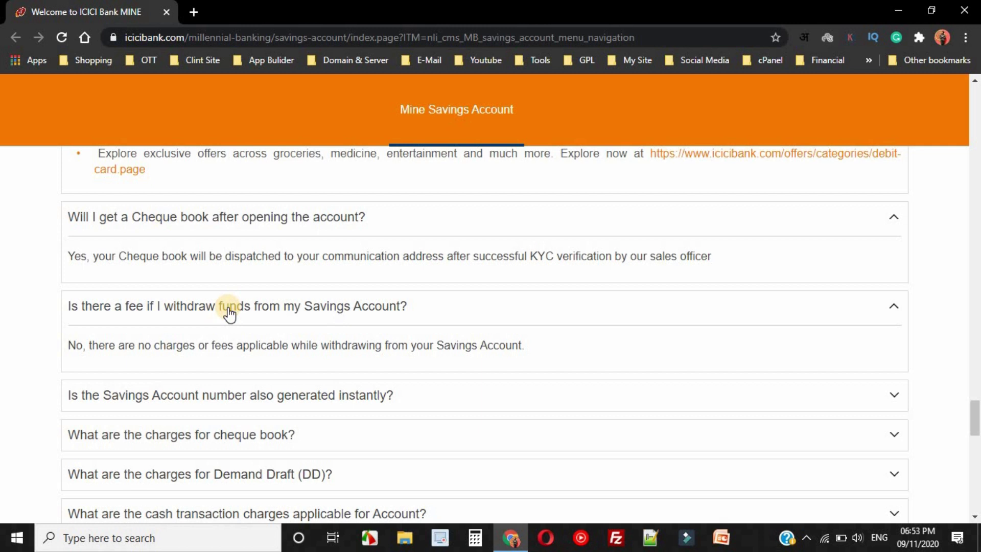
scroll(229, 314, "down", 3)
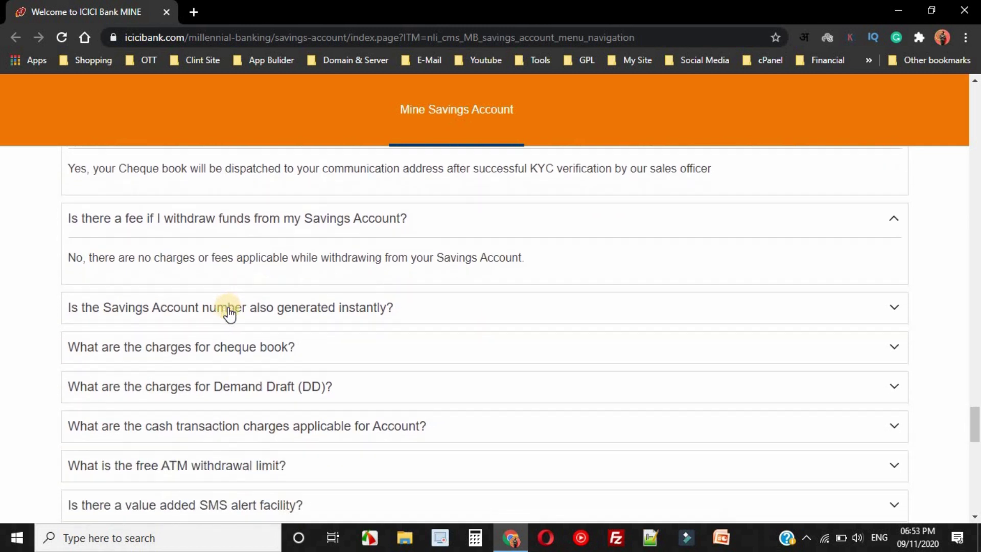
scroll(230, 315, "down", 2)
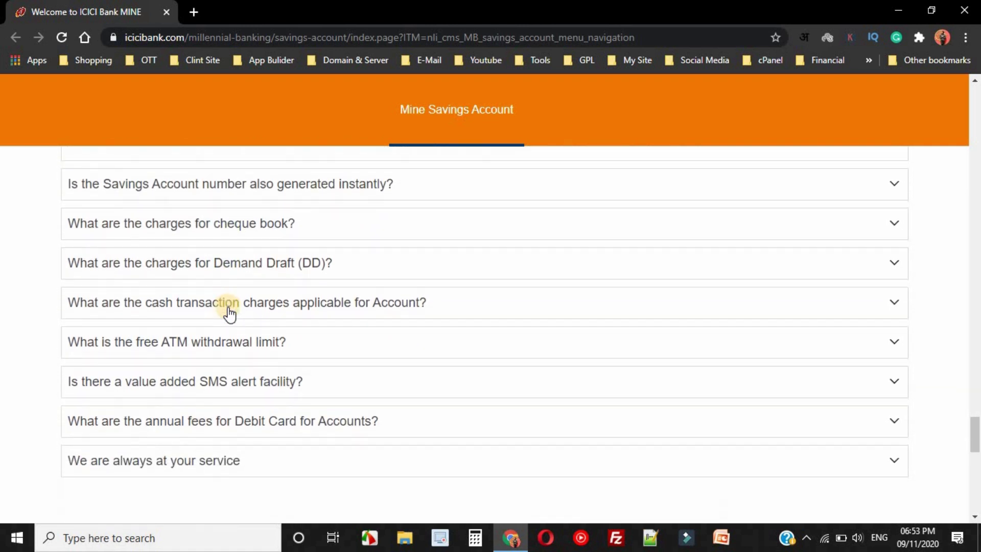
scroll(230, 314, "down", 1)
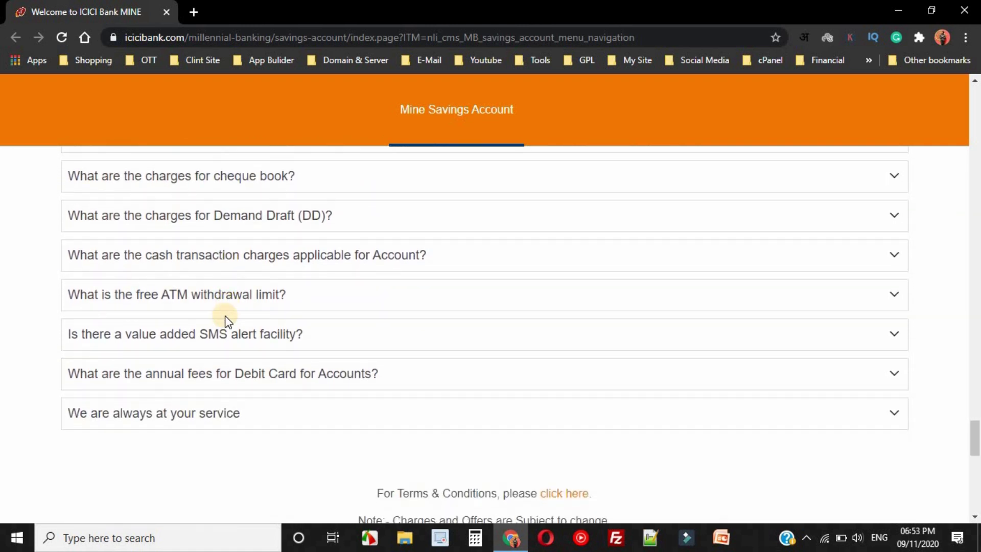
Expand the SMS alert FAQ, highlight its charge answer, and expand the cash transaction charges FAQ.
left_click(245, 340)
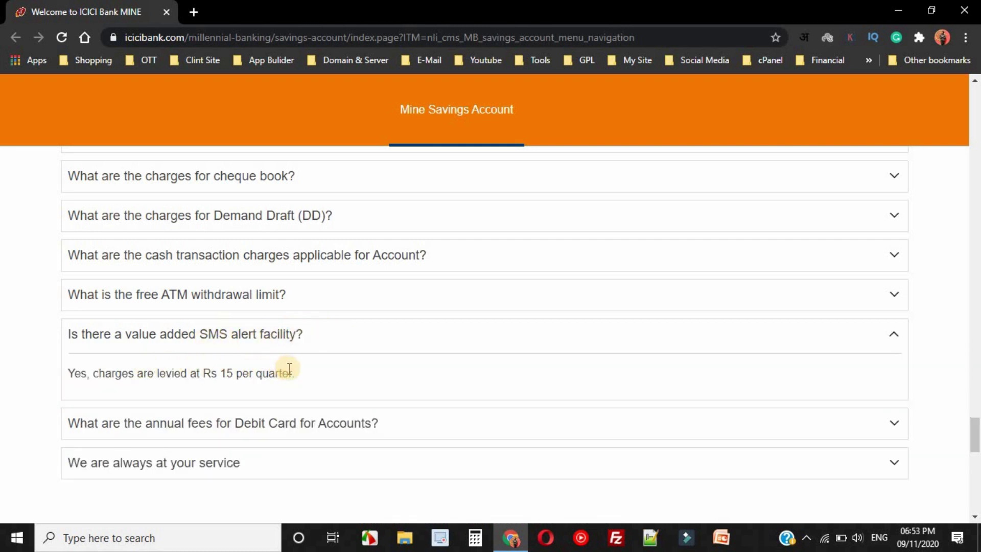
left_click_drag(80, 375, 234, 385)
left_click(227, 379)
scroll(177, 382, "down", 3)
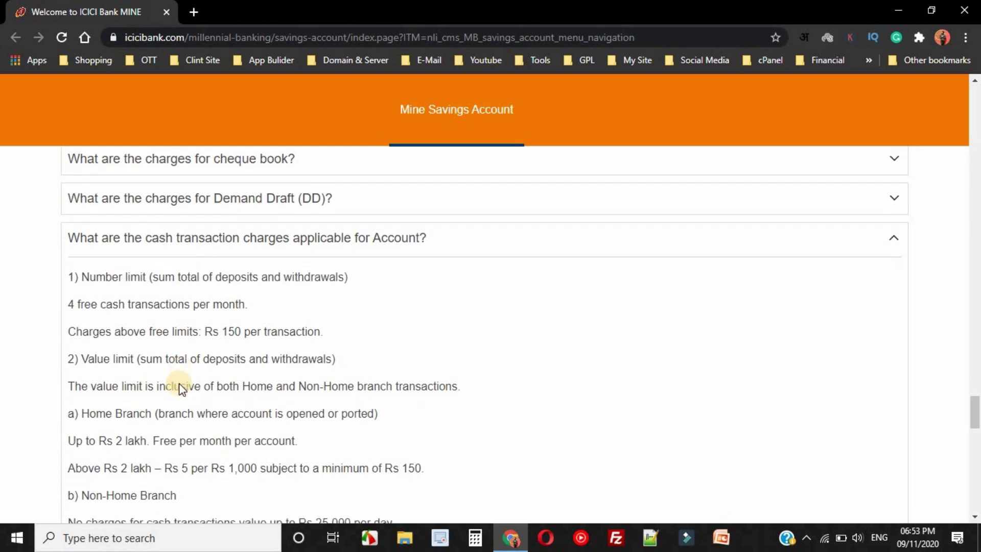
scroll(180, 386, "down", 2)
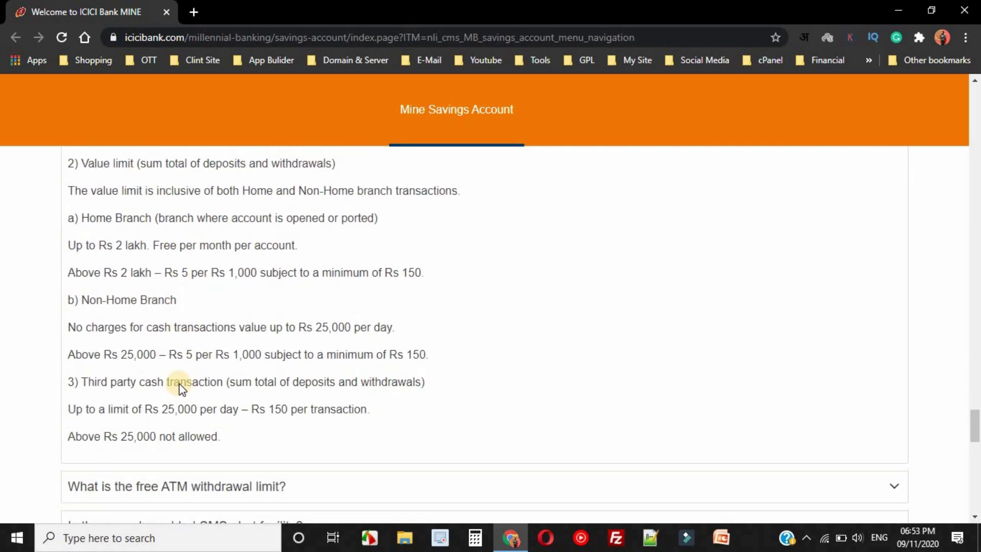
scroll(179, 386, "up", 4)
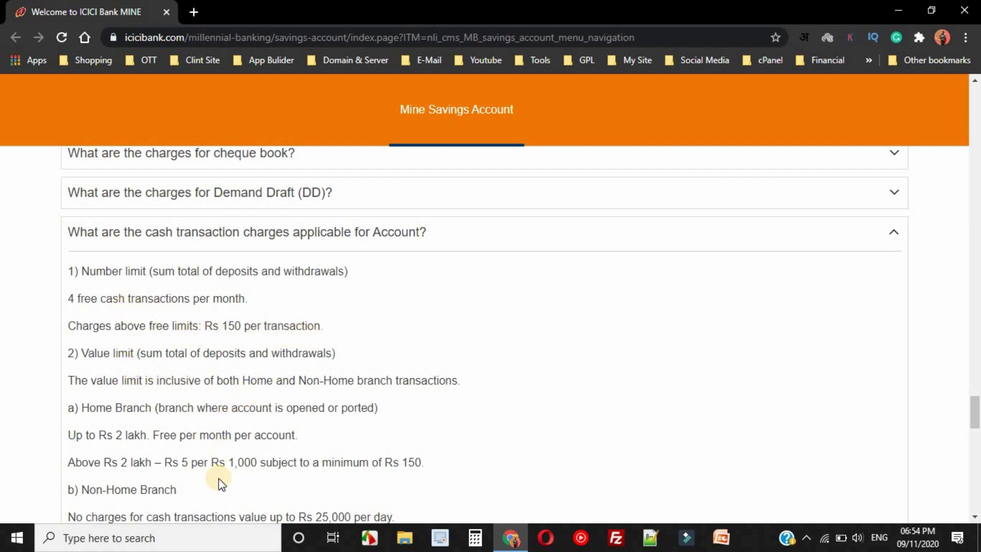
Return to the top of the Mine Savings Account page and choose APPLY NOW.
scroll(220, 480, "down", 3)
scroll(220, 481, "down", 7)
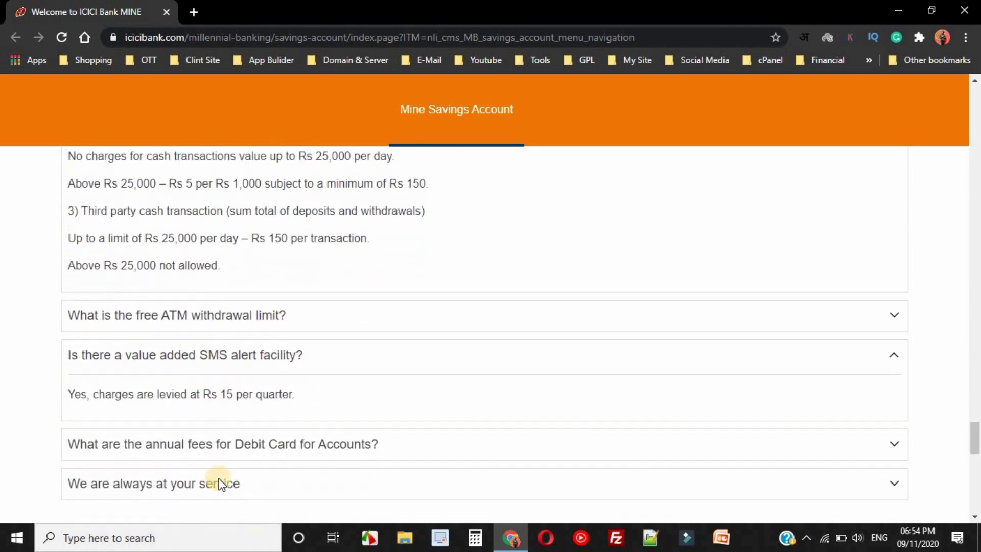
scroll(218, 483, "down", 2)
scroll(220, 483, "up", 15)
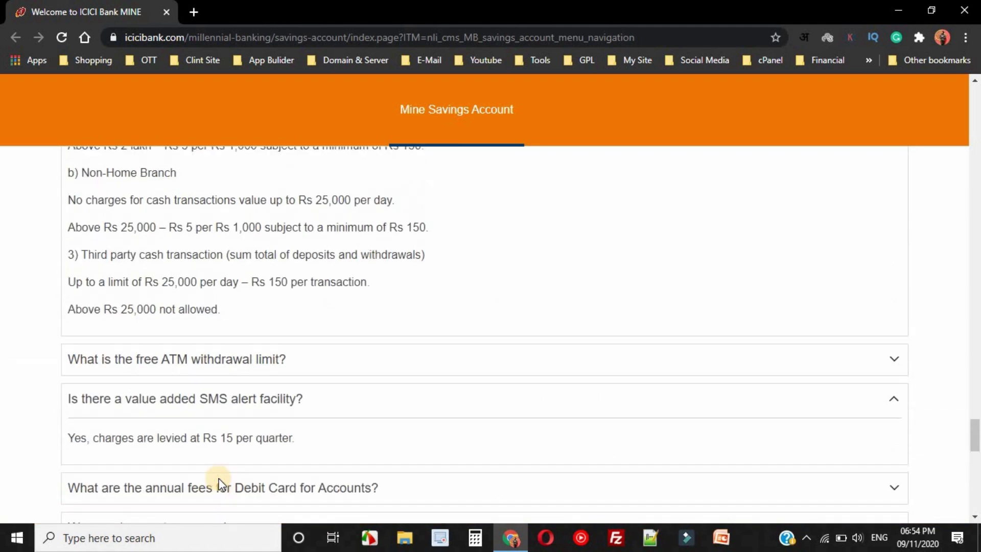
scroll(221, 482, "up", 20)
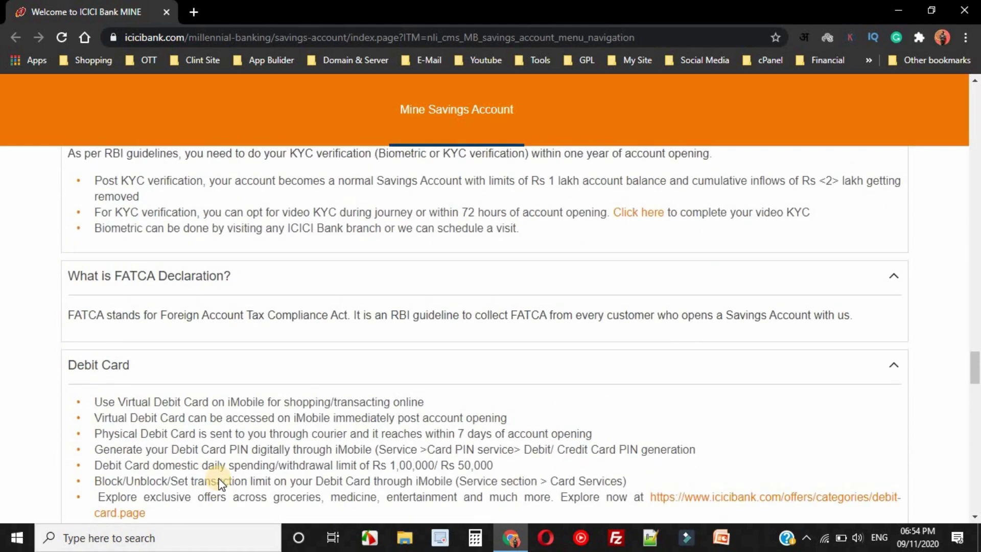
scroll(220, 482, "up", 20)
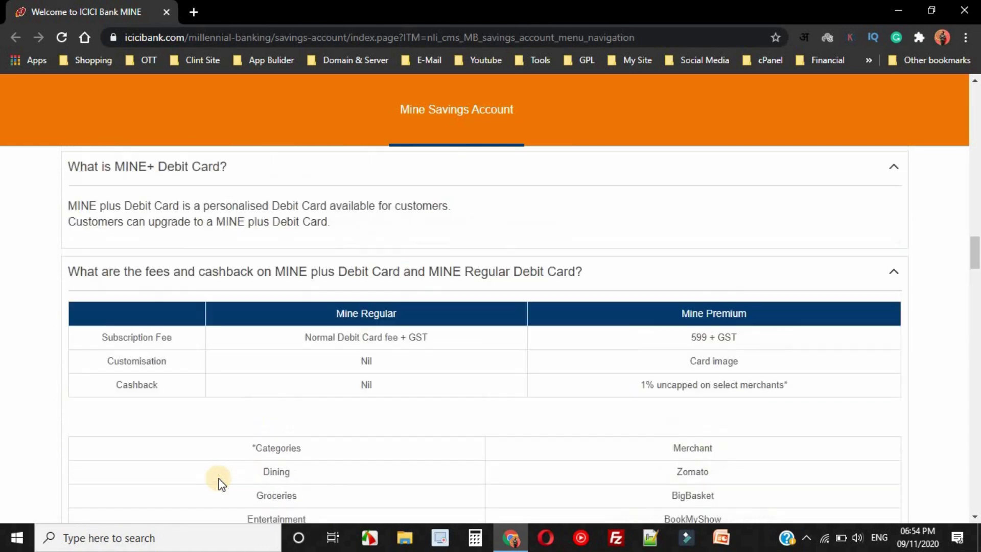
scroll(220, 482, "up", 15)
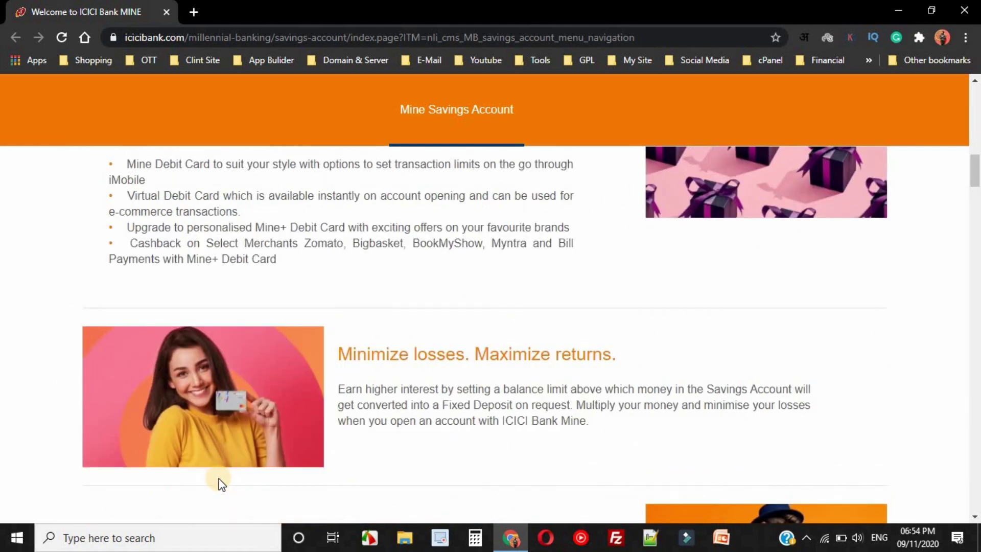
scroll(221, 483, "up", 10)
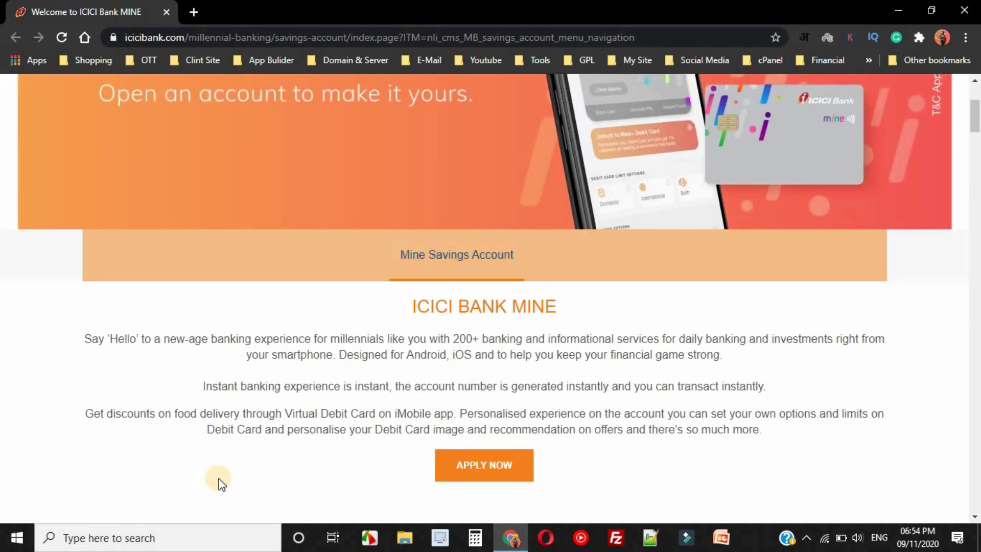
scroll(221, 483, "down", 6)
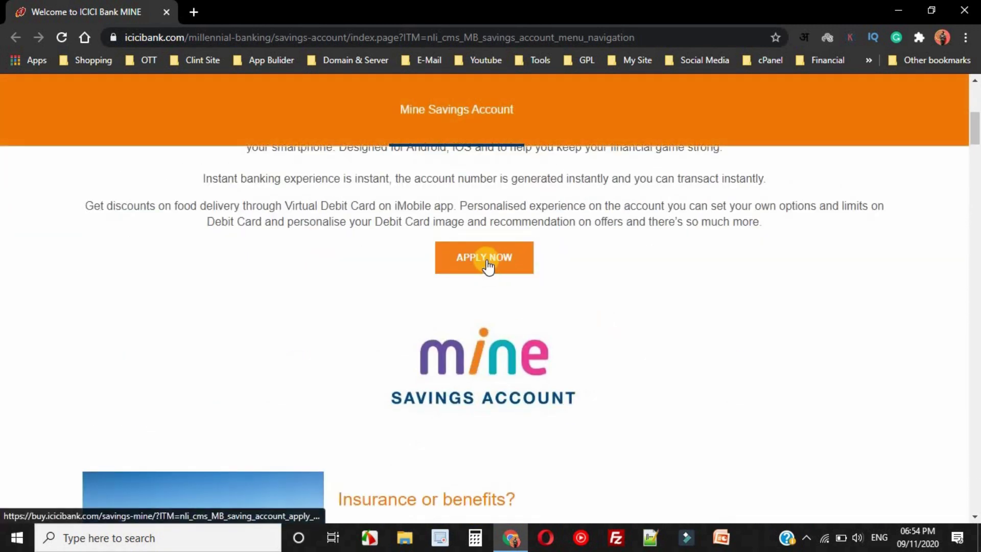
left_click(486, 259)
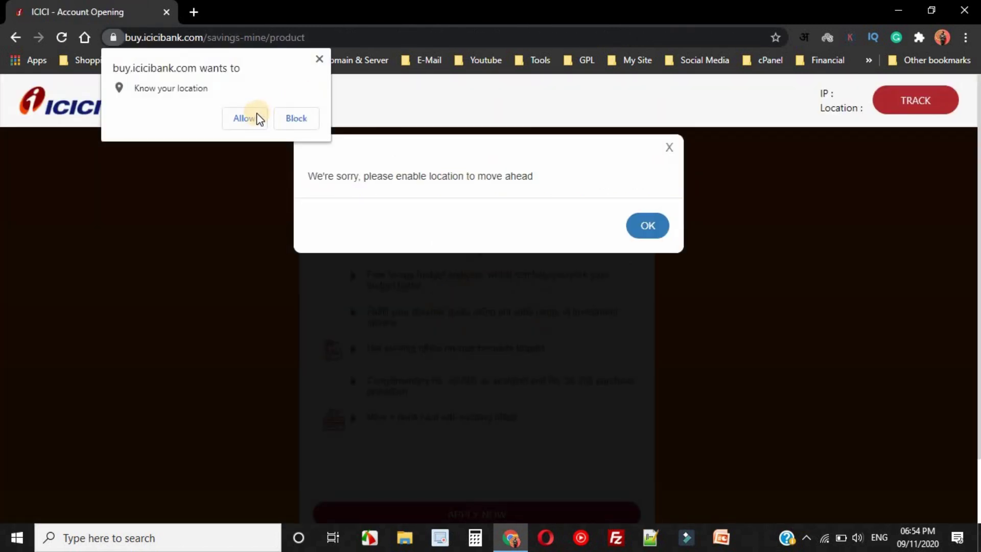
Allow browser location access and dismiss the location message to load the Insta Mine Account page.
left_click(257, 116)
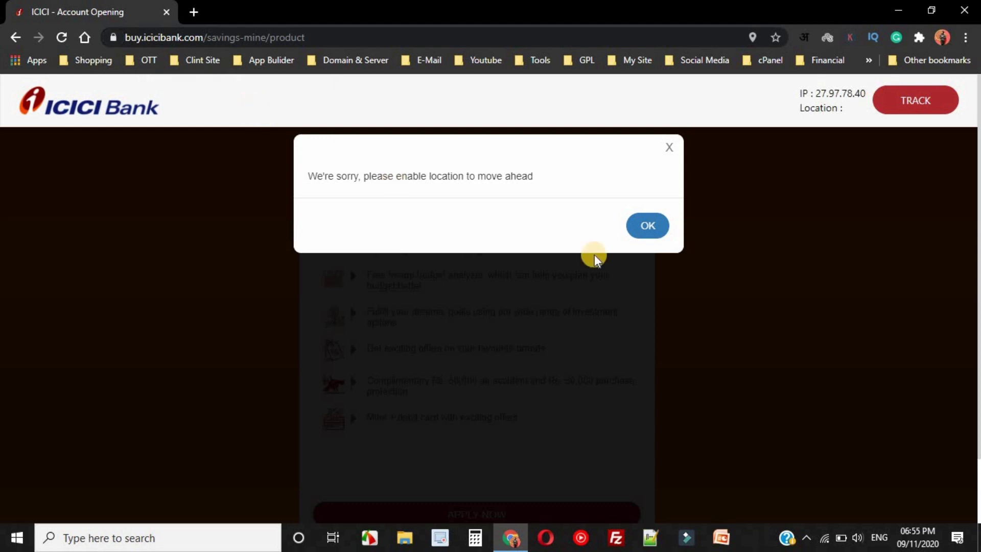
left_click(653, 224)
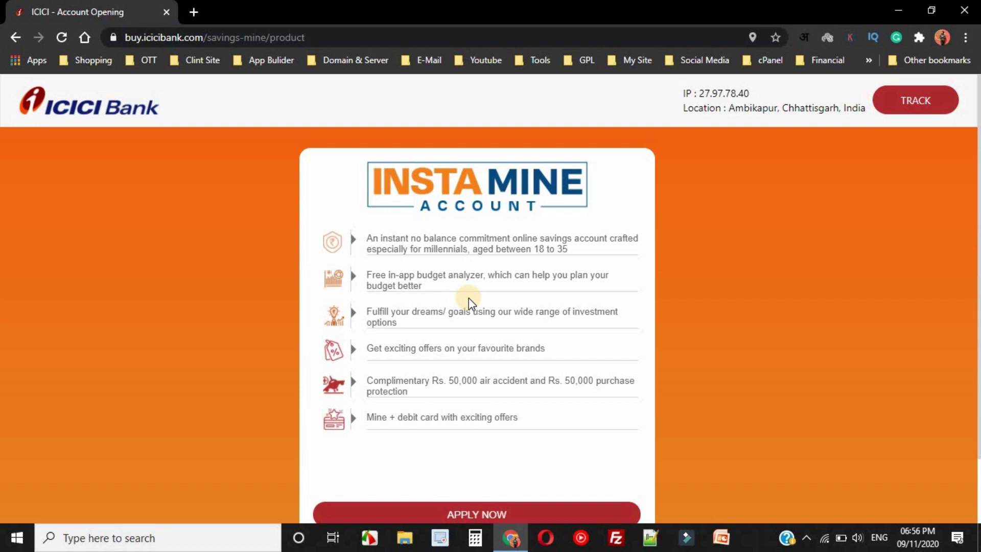
scroll(468, 299, "down", 2)
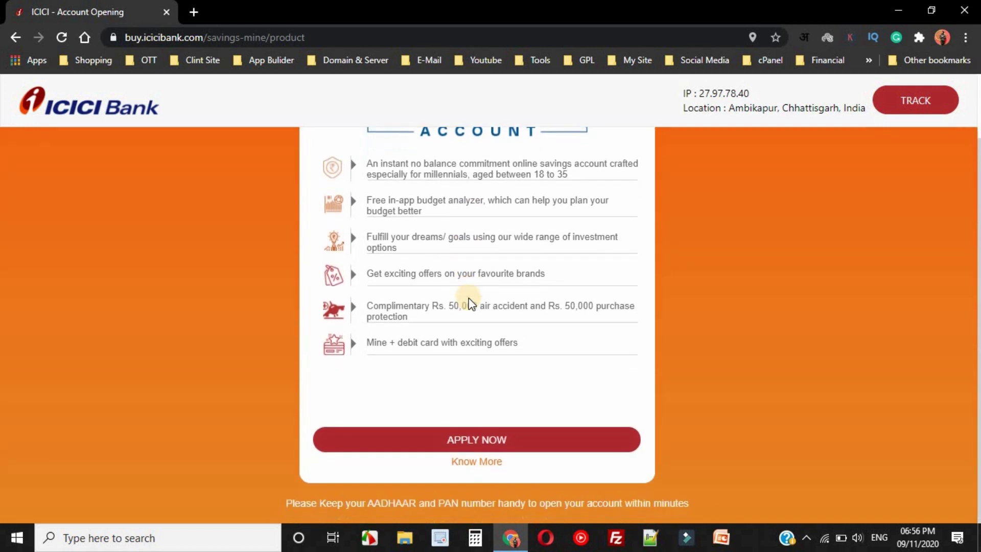
scroll(468, 298, "up", 2)
scroll(468, 298, "down", 1)
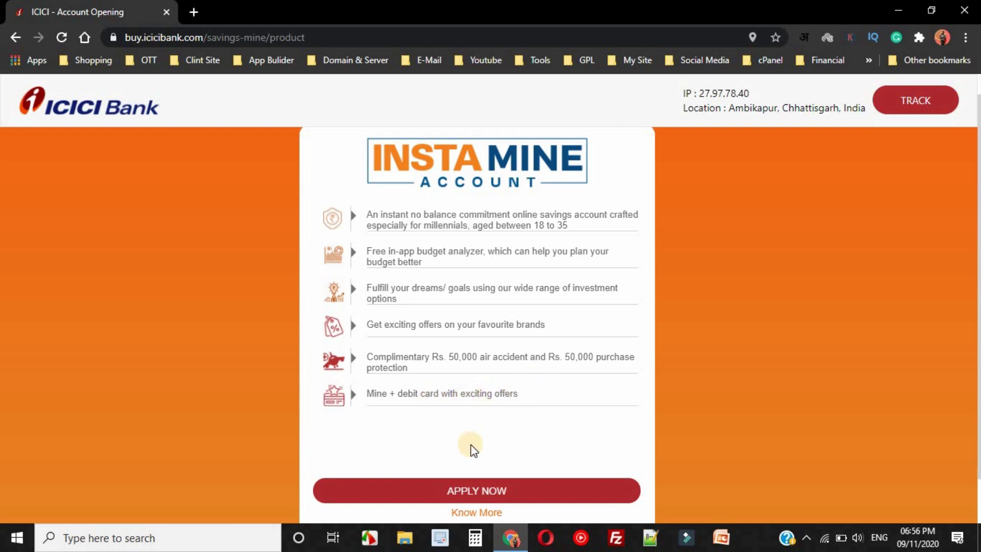
Begin the Insta Mine application and move through the Mobile Number, Email Id and PAN fields.
left_click(477, 491)
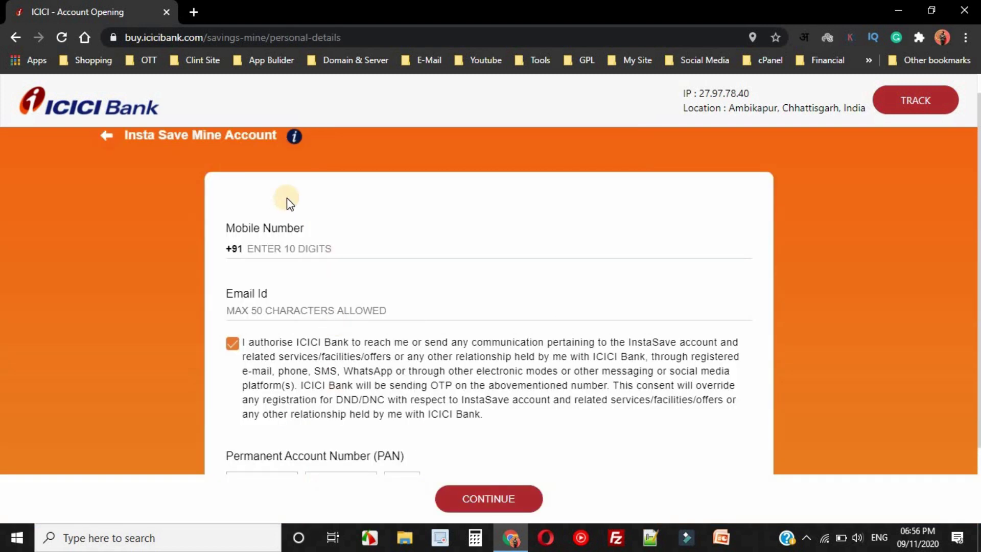
left_click(276, 250)
left_click(262, 300)
scroll(305, 373, "down", 2)
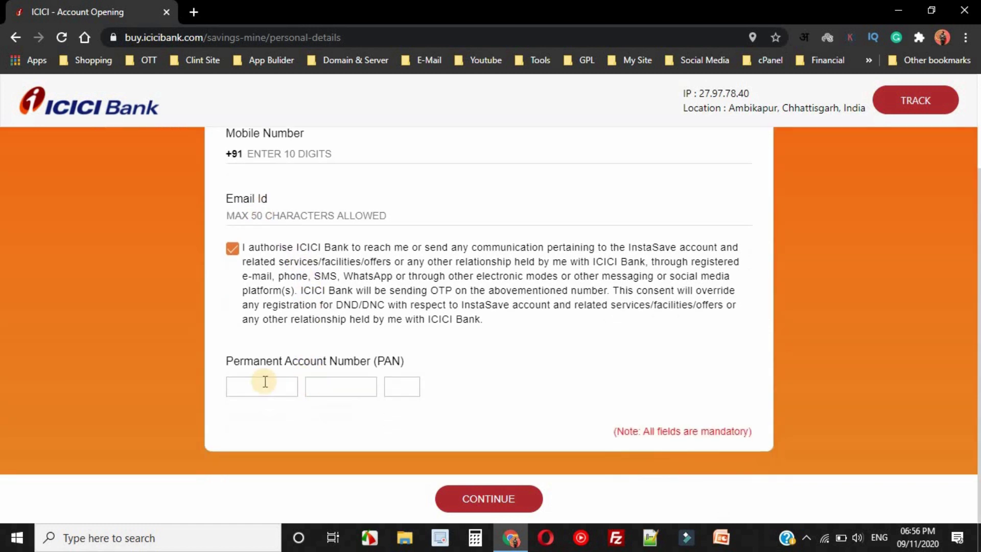
left_click(265, 382)
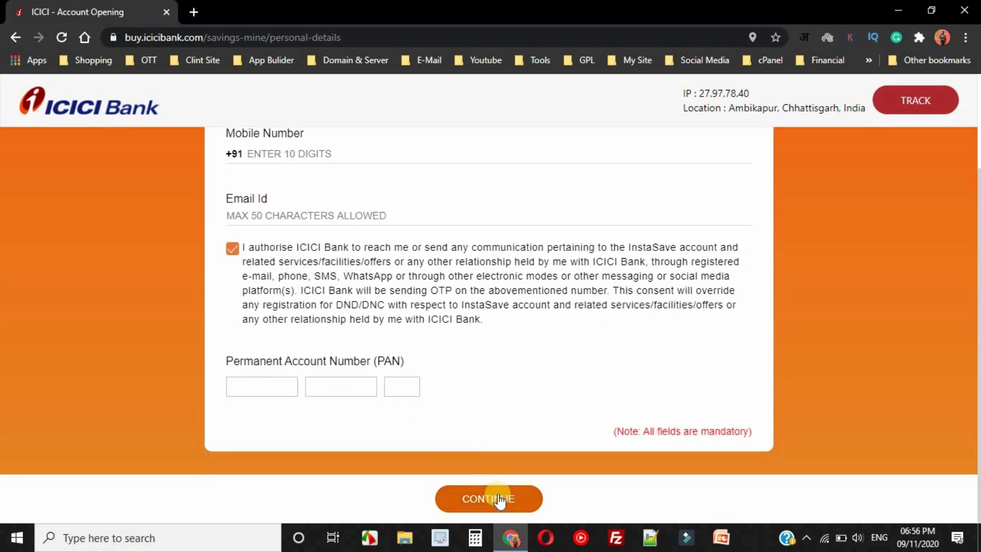
scroll(460, 332, "up", 2)
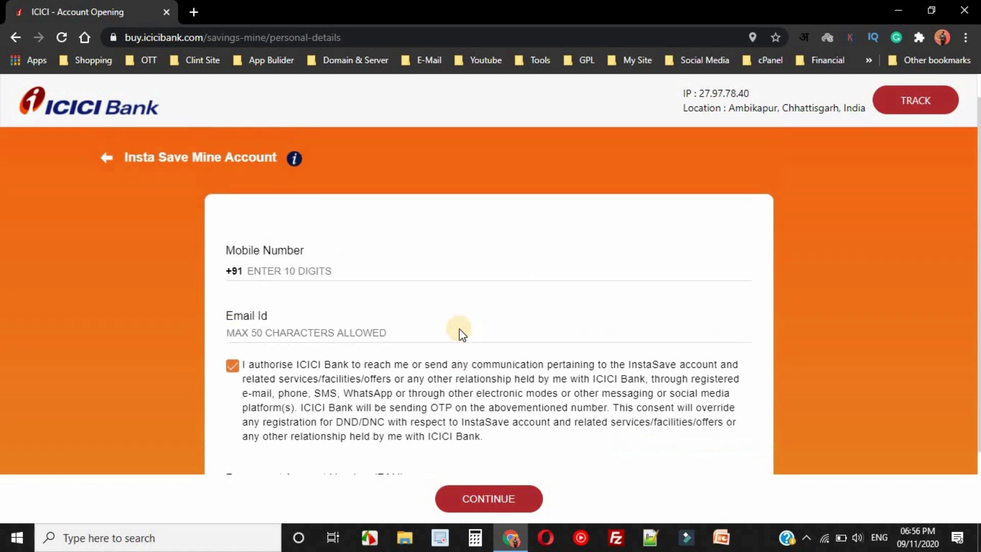
left_click(286, 270)
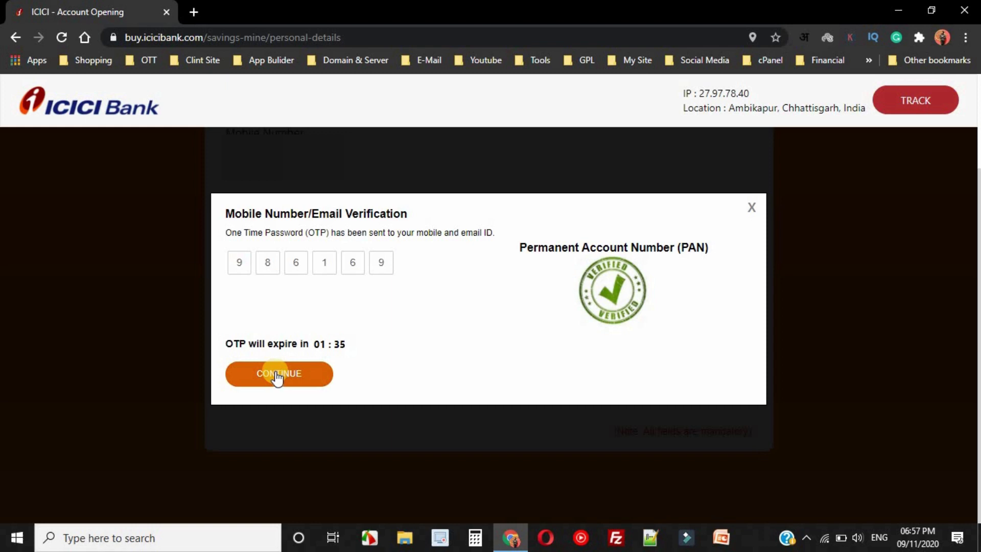
Submit the mobile OTP, then request and enter the Aadhaar OTP from UIDAI to verify.
left_click(274, 373)
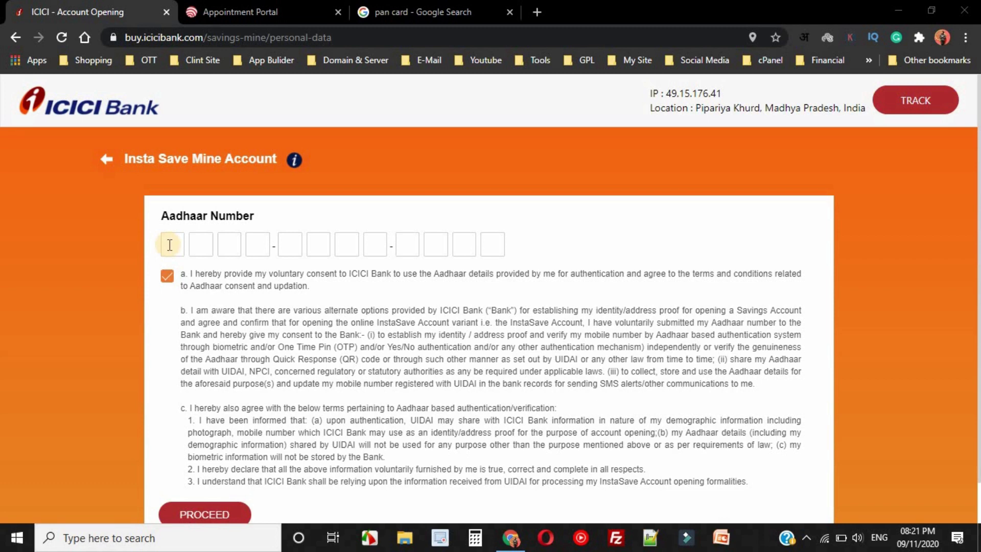
left_click(222, 508)
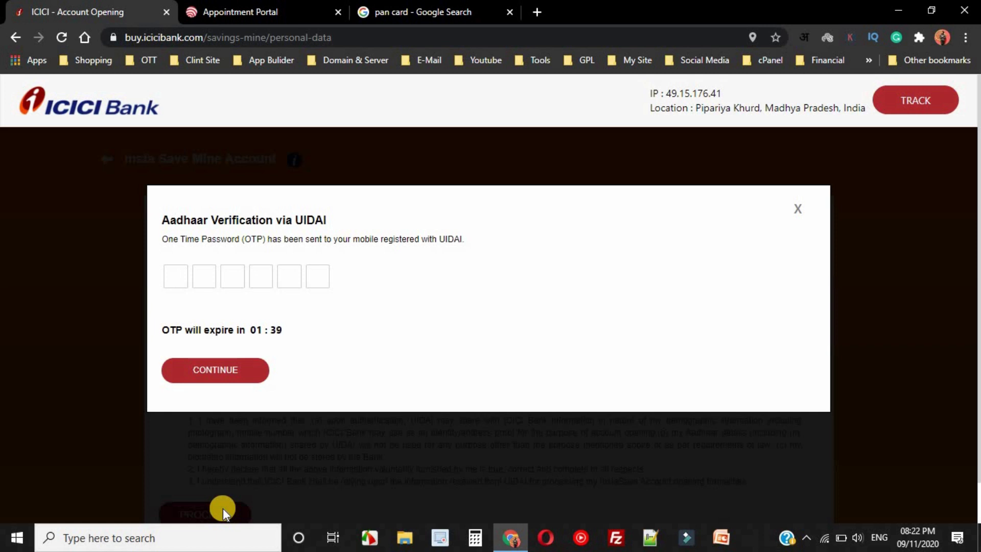
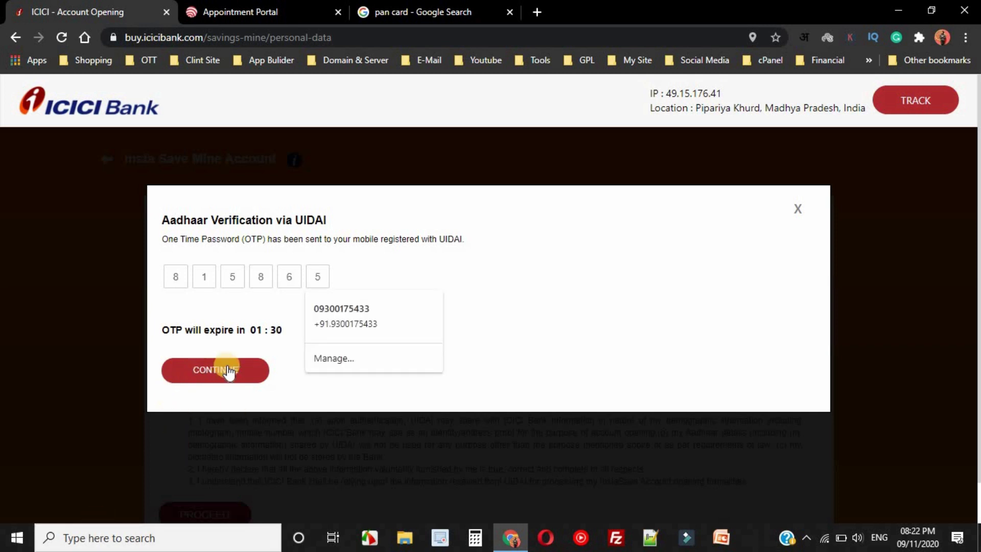
left_click(225, 368)
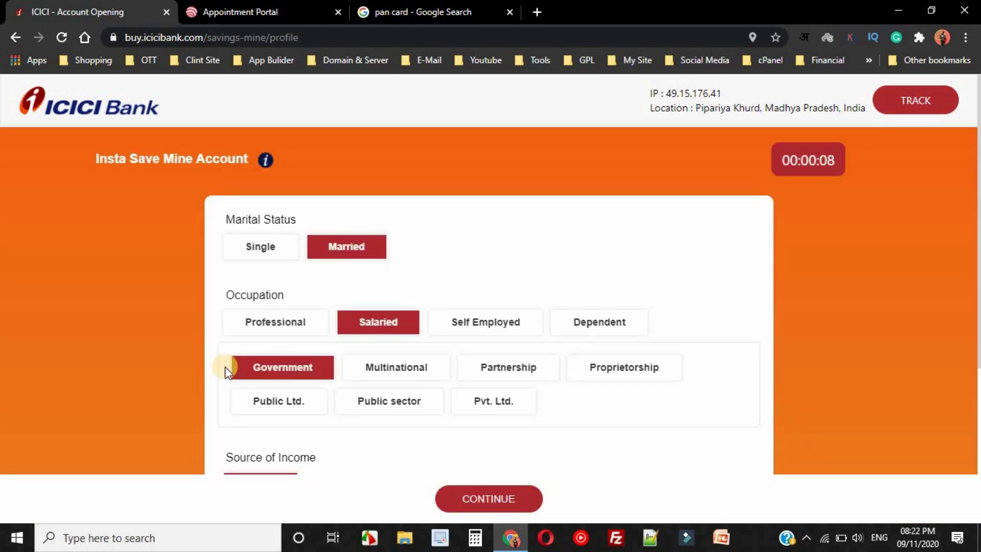
Fill the profile as Single, Self Employed in Services, Graduation, income up to 5 lakhs, and continue.
scroll(225, 367, "down", 5)
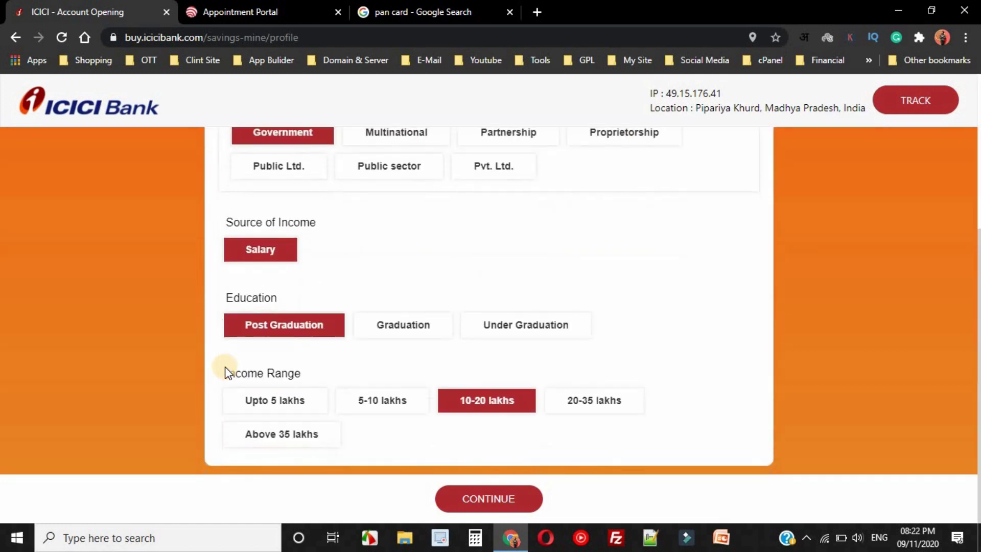
scroll(225, 366, "up", 5)
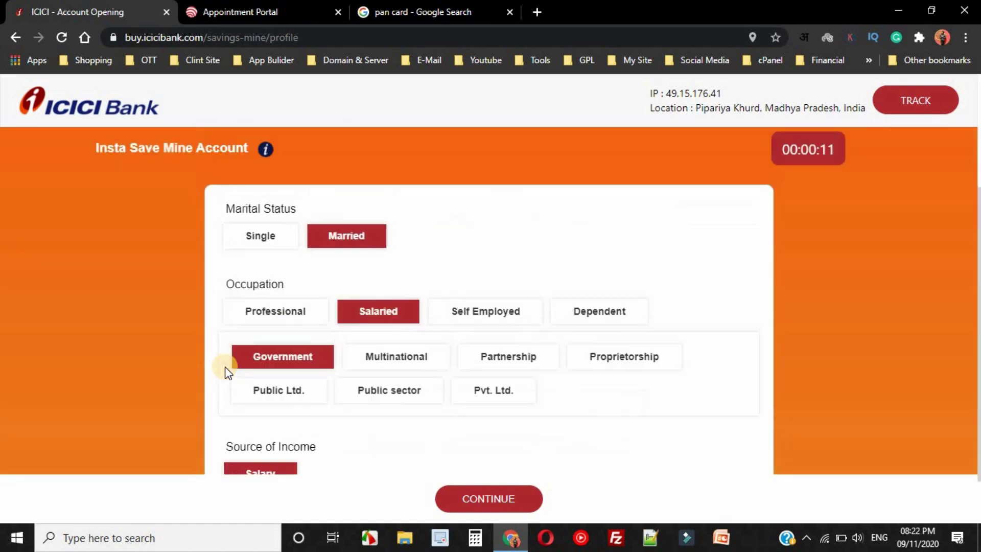
left_click(269, 248)
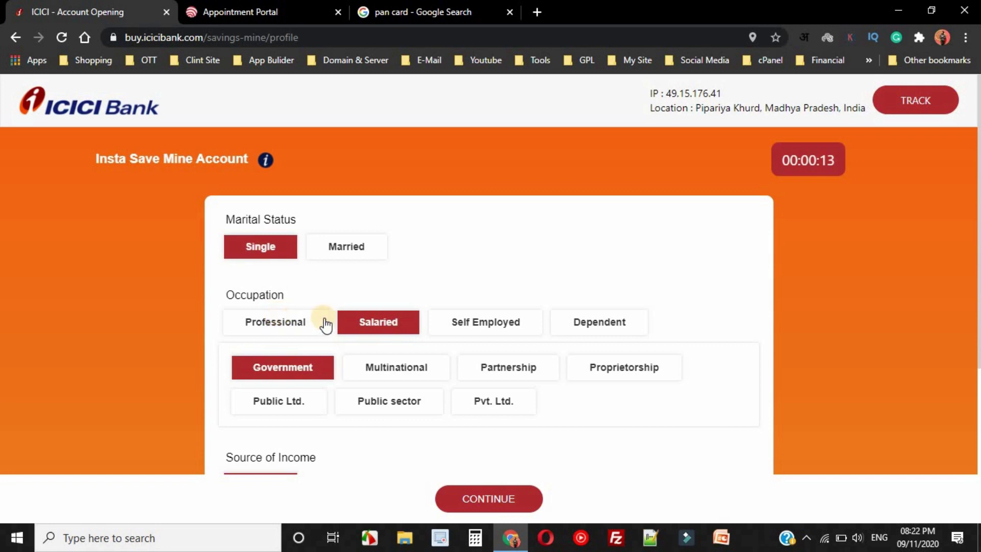
left_click(483, 325)
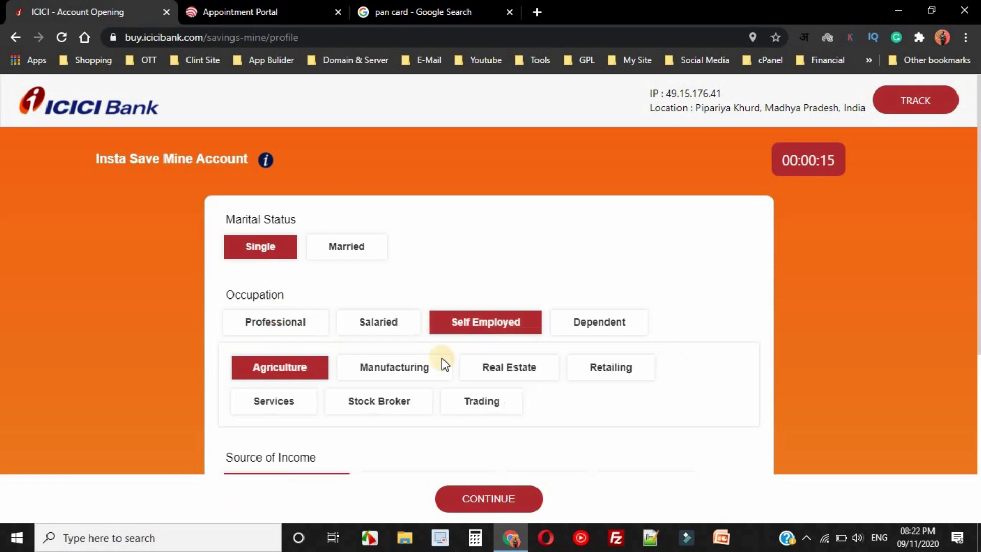
left_click(297, 402)
scroll(353, 447, "down", 4)
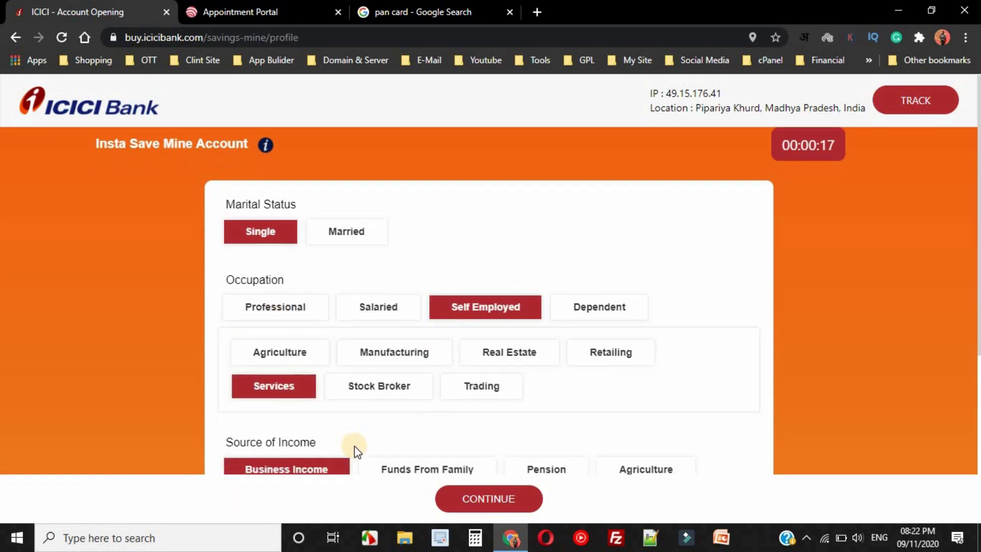
scroll(354, 447, "down", 1)
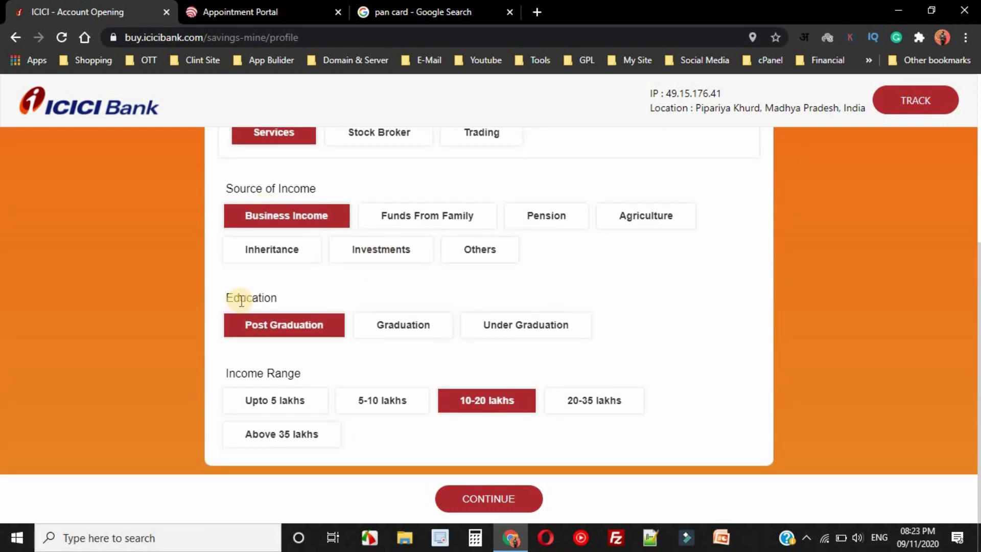
left_click(416, 329)
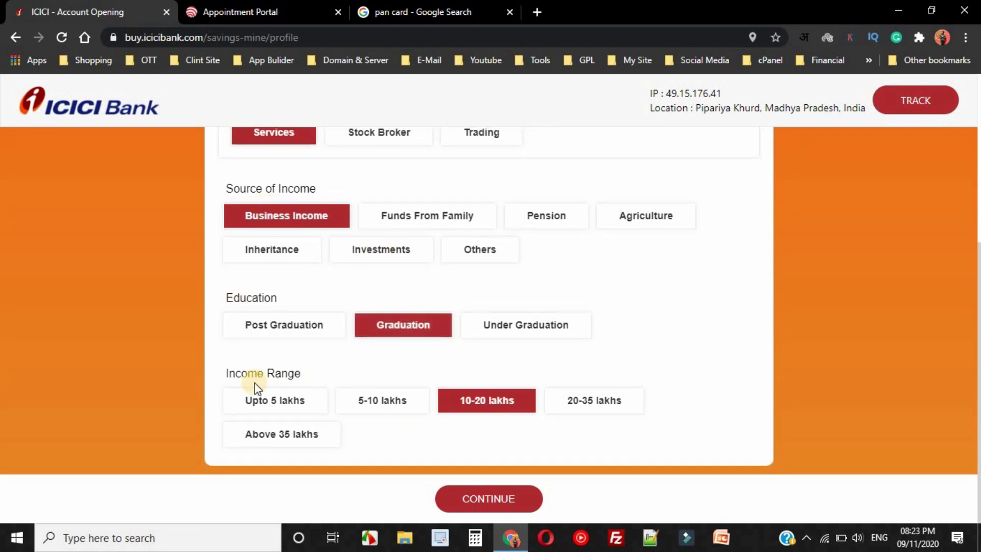
left_click(299, 408)
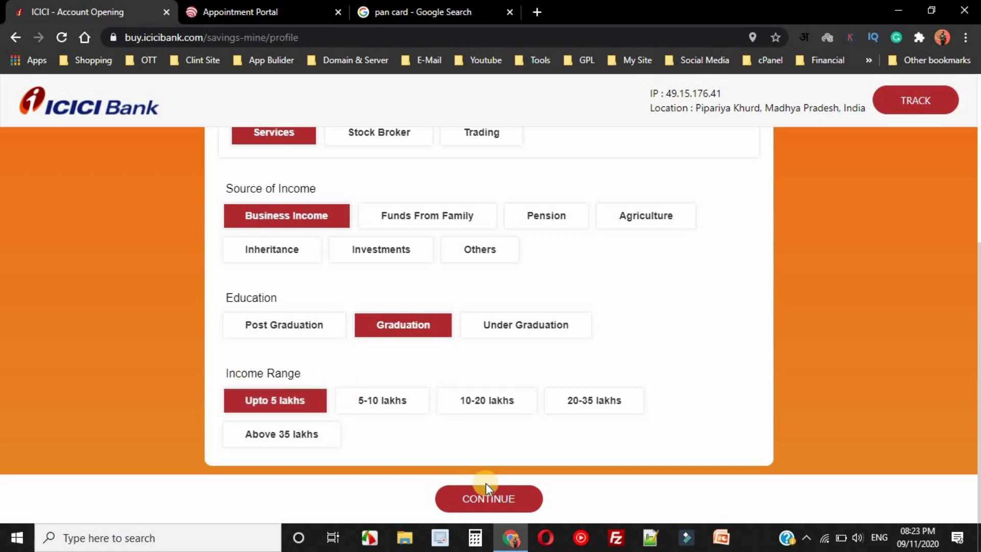
left_click(489, 497)
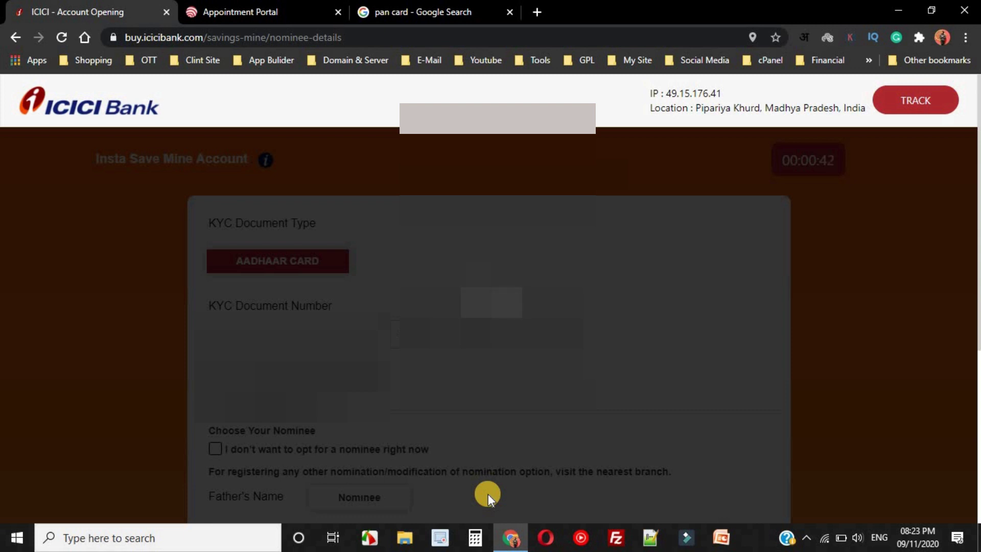
Tick 'I don't want to opt for a nominee', continue without nomination, and submit the nominee page.
left_click_drag(209, 265, 258, 280)
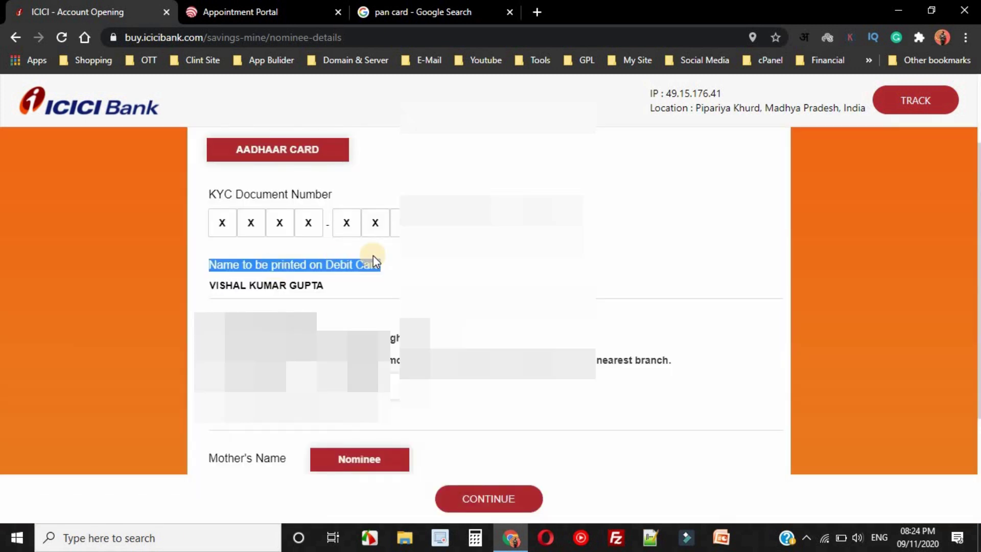
triple_click(334, 263)
scroll(260, 258, "down", 3)
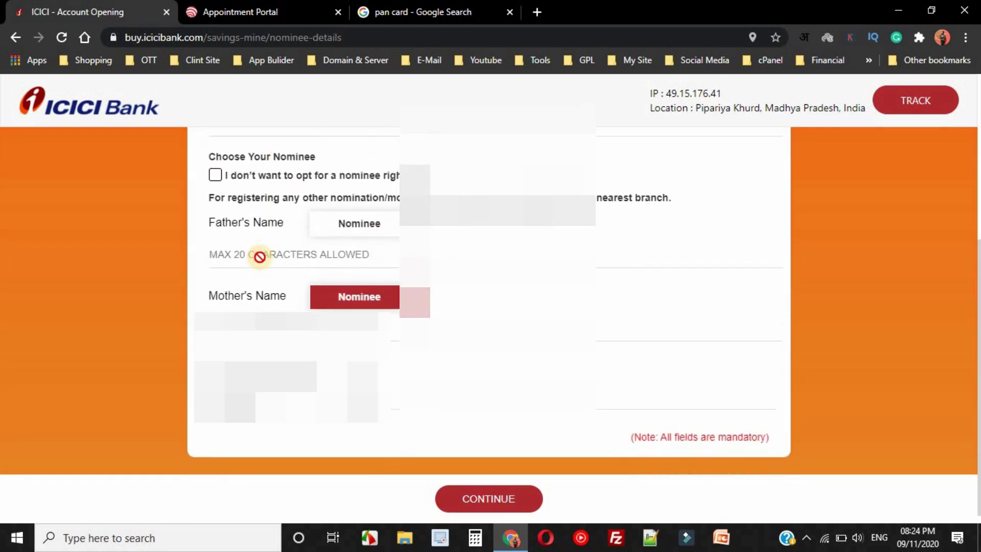
left_click(216, 175)
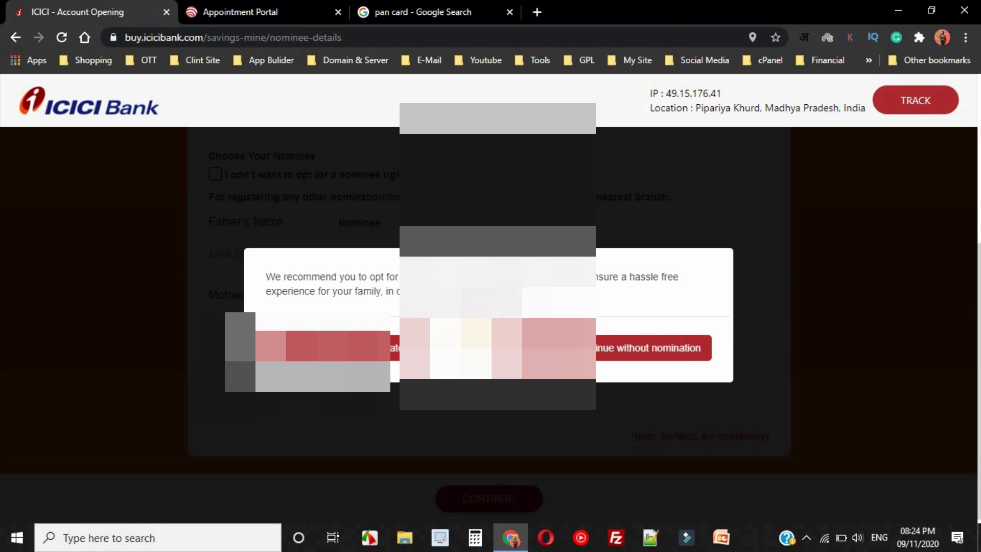
left_click(578, 346)
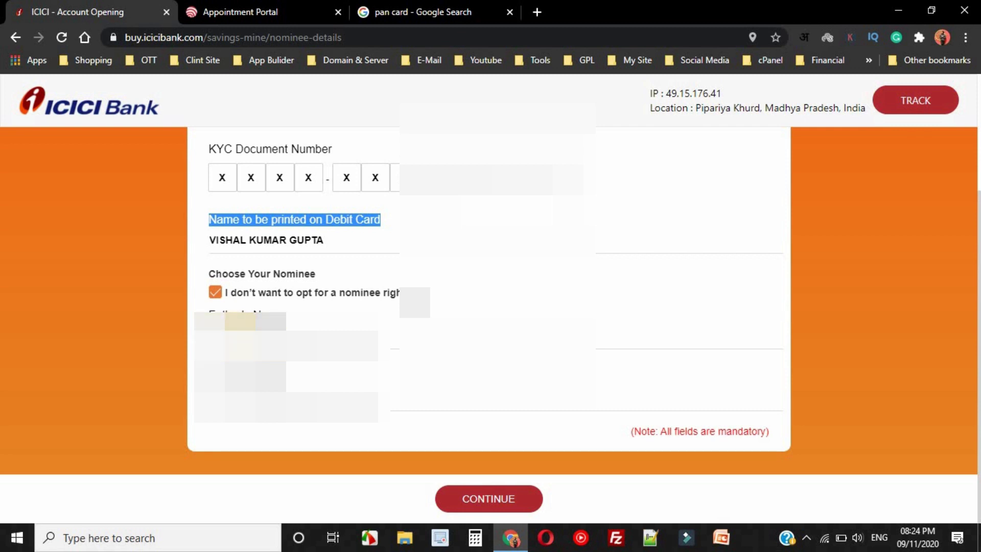
left_click(240, 333)
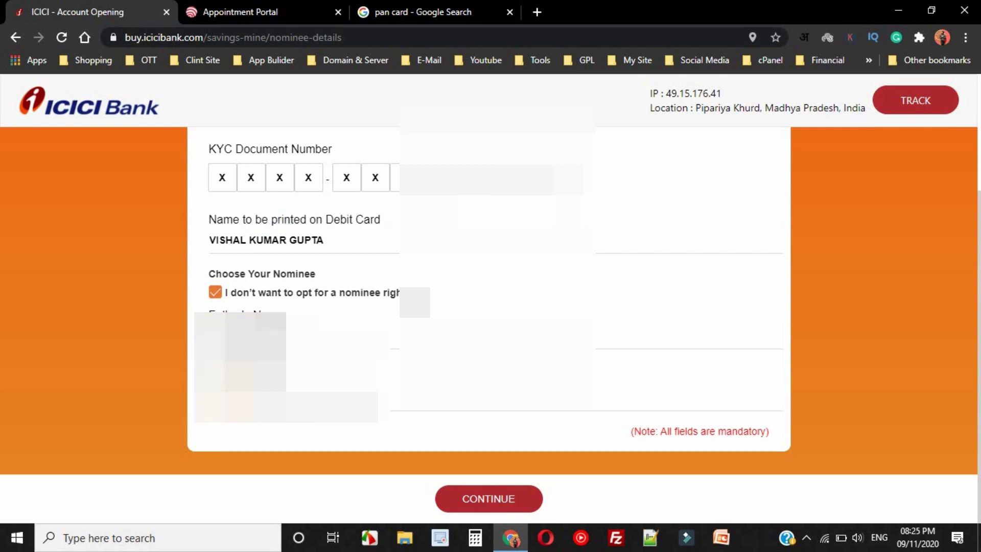
left_click(478, 501)
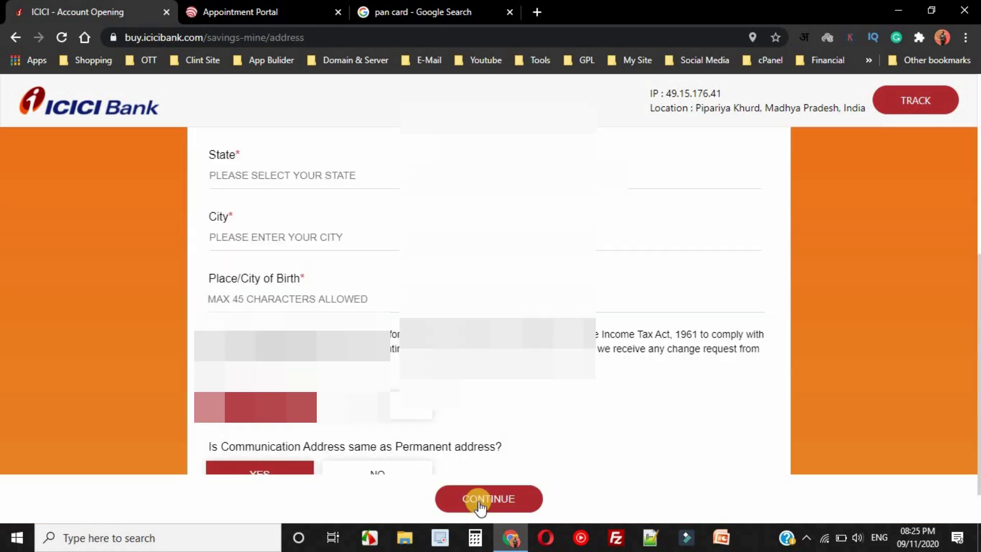
Keep Communication Address same as Permanent at YES and submit the address form.
left_click(480, 506)
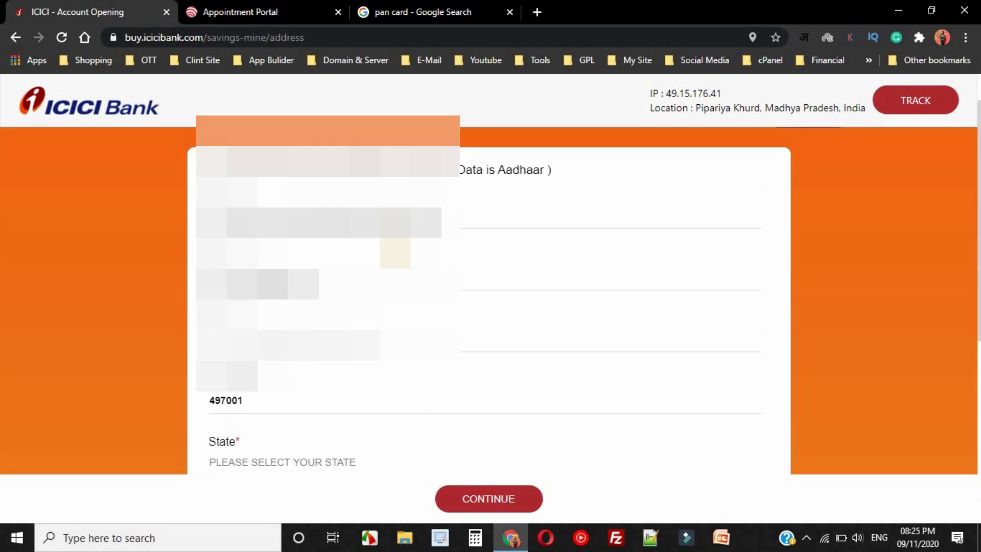
scroll(489, 291, "down", 1)
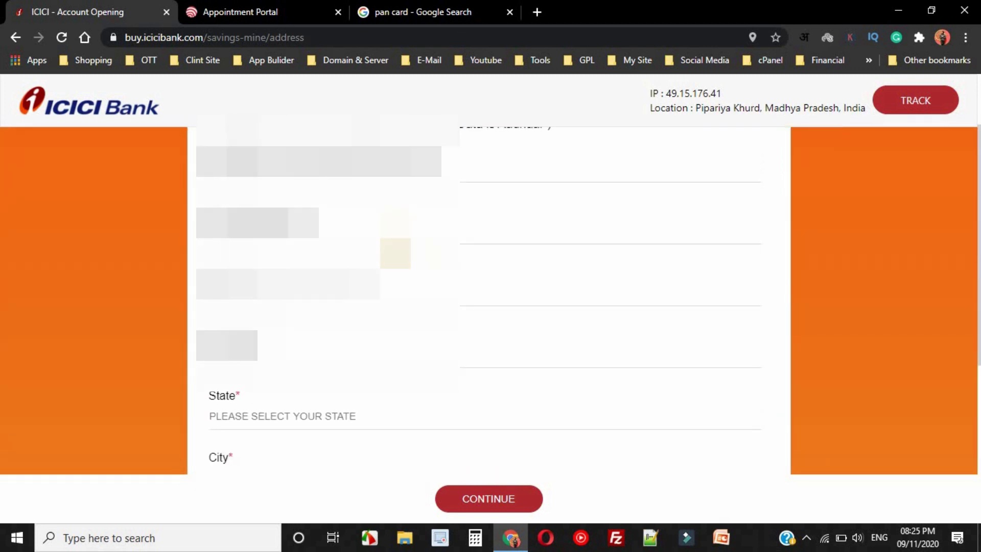
scroll(489, 291, "up", 2)
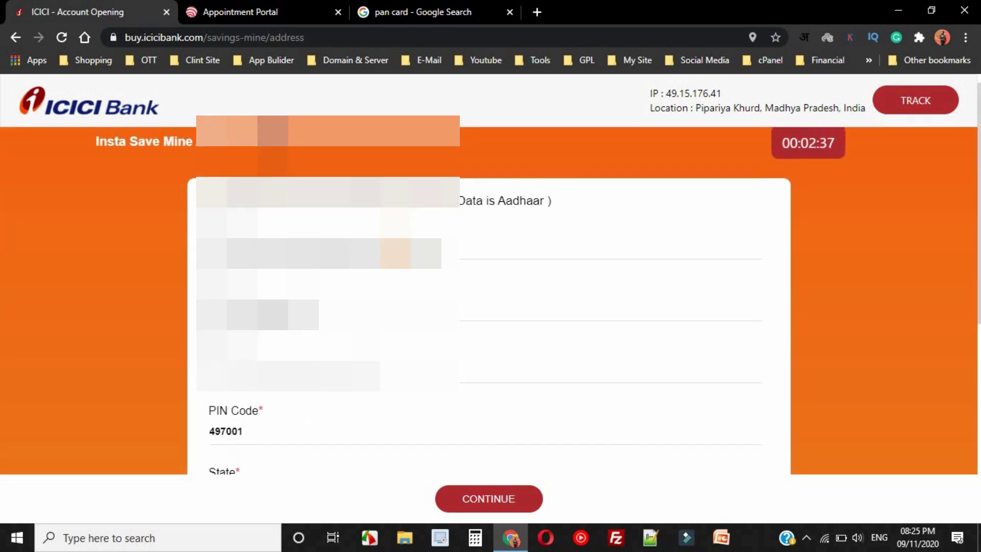
scroll(489, 291, "down", 3)
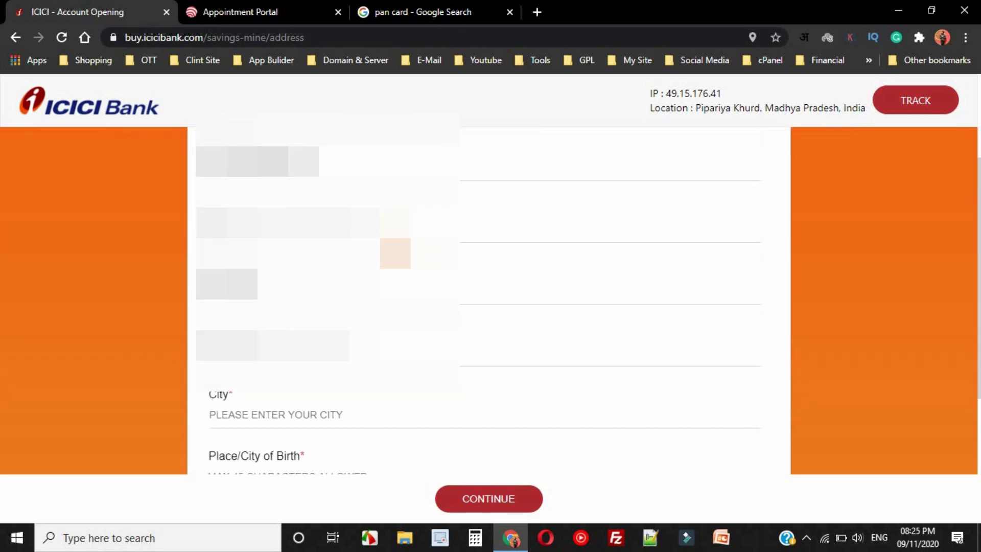
scroll(489, 291, "down", 3)
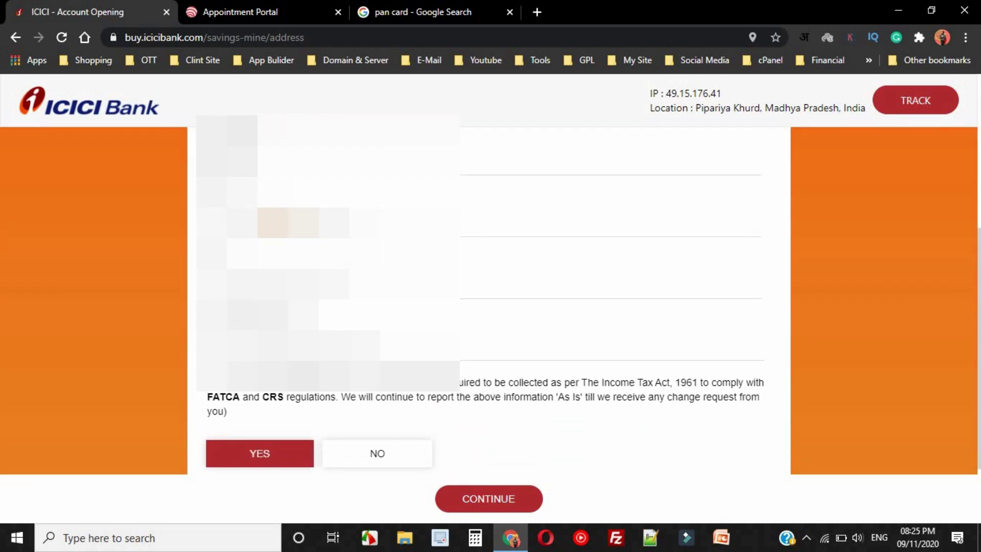
scroll(489, 291, "down", 2)
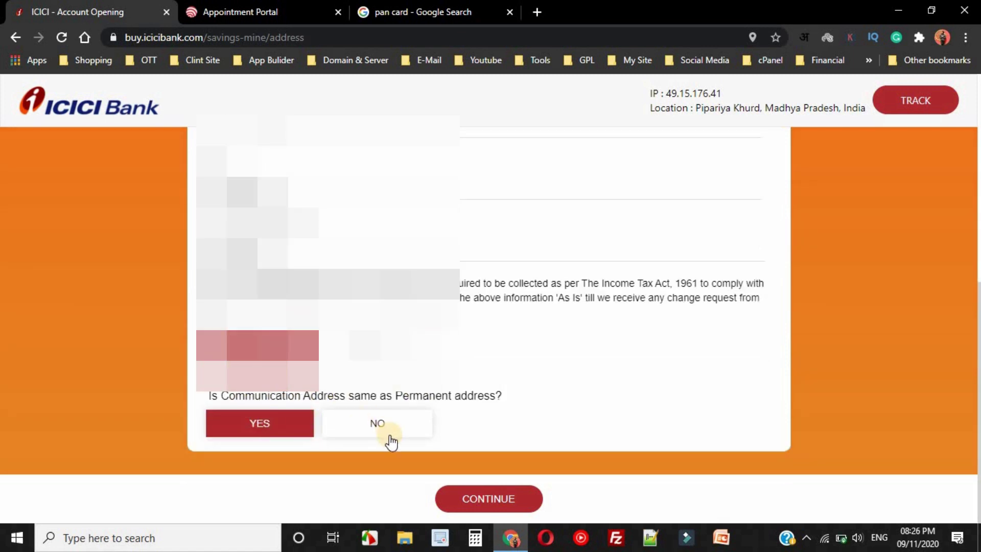
left_click(483, 506)
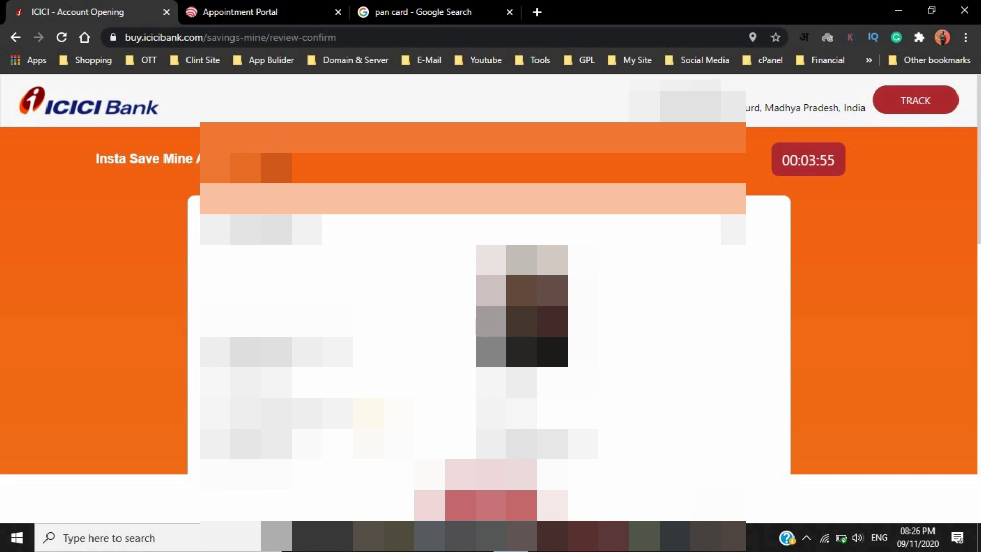
Review the application summary and confirm the details.
scroll(491, 297, "down", 2)
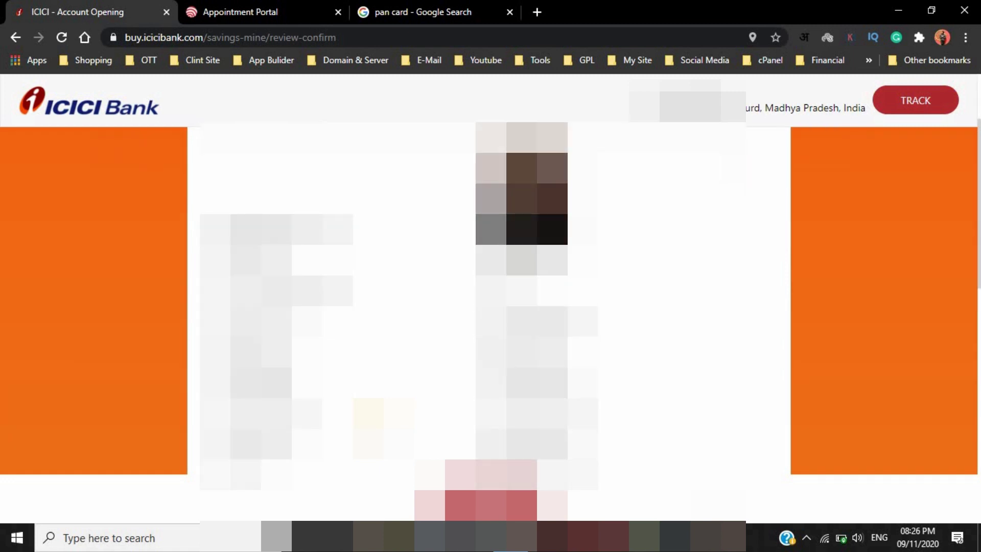
scroll(473, 307, "down", 3)
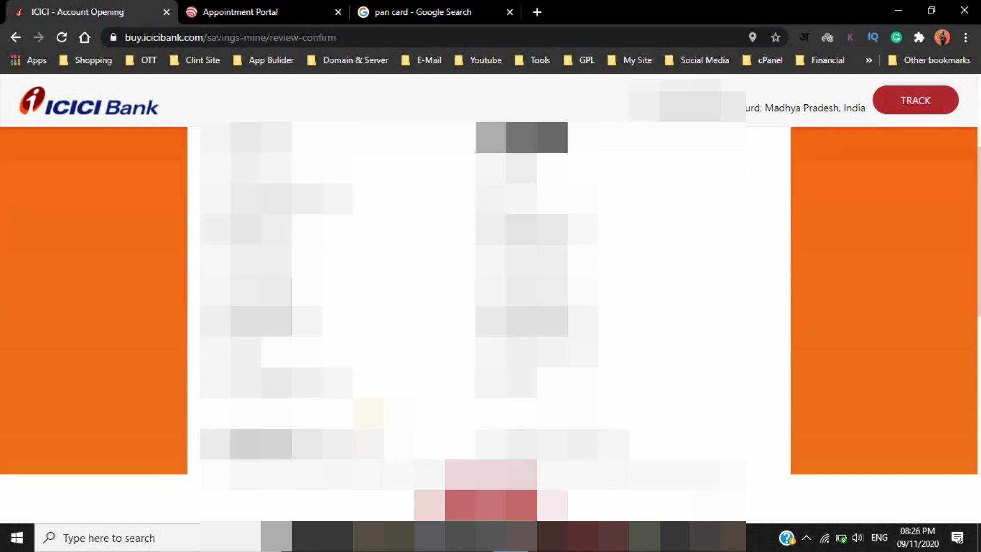
scroll(475, 307, "down", 3)
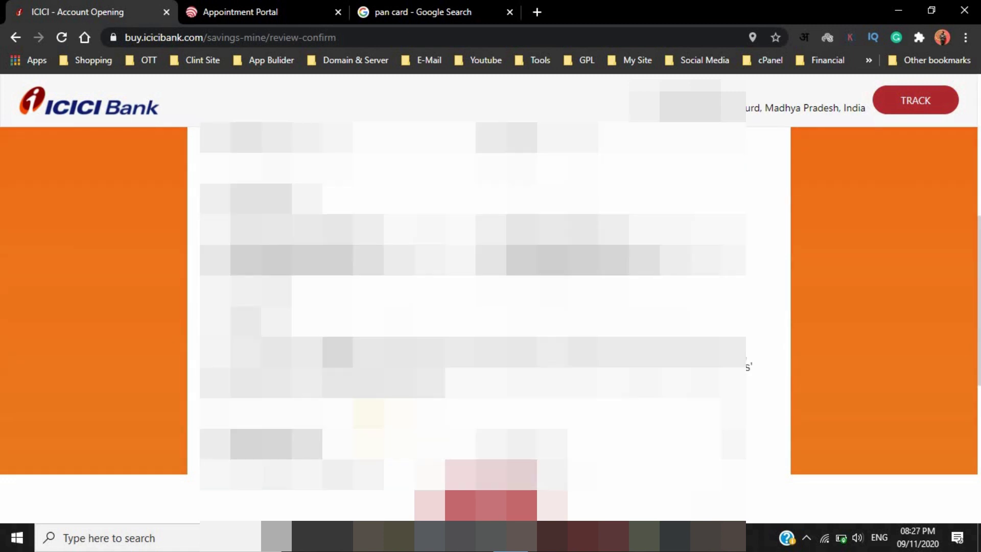
scroll(476, 307, "down", 3)
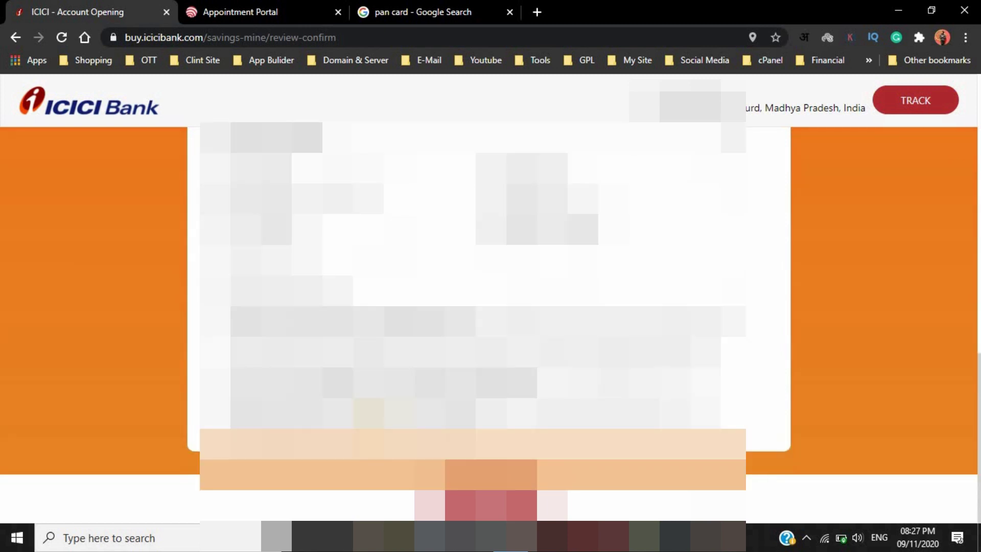
left_click(493, 502)
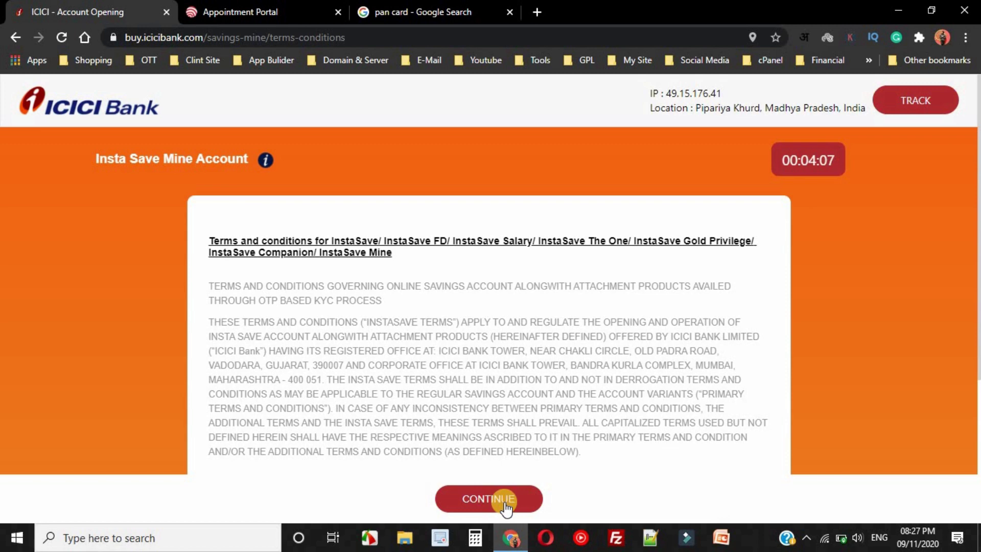
Tick 'I accept all Terms and Conditions' and continue to the Fund Your Account step.
scroll(473, 351, "down", 5)
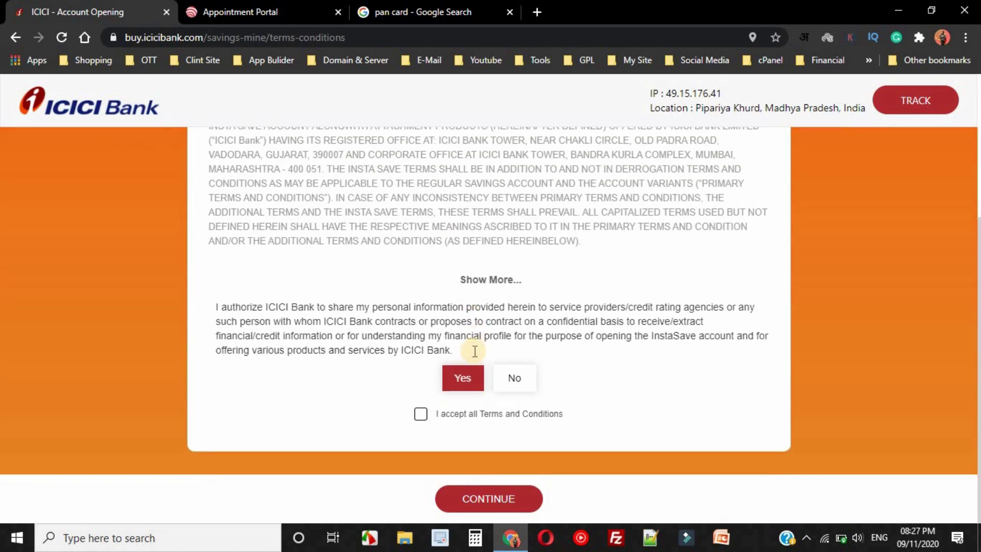
scroll(474, 351, "up", 4)
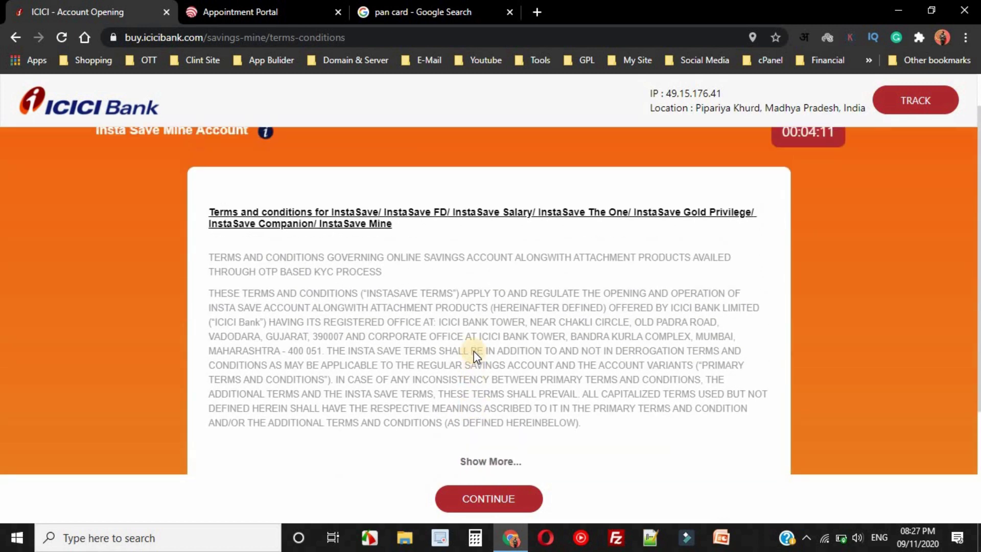
scroll(474, 351, "down", 4)
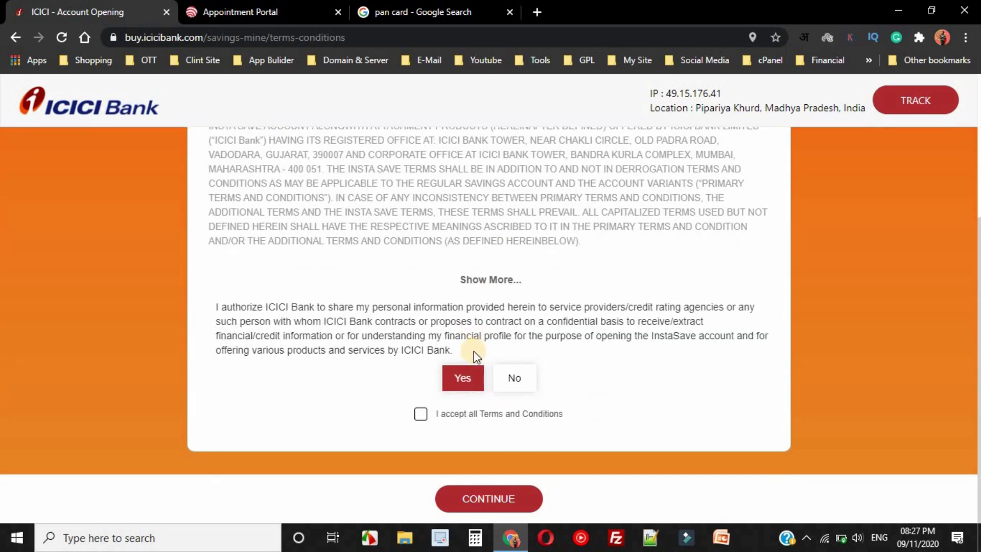
left_click(421, 412)
left_click(495, 496)
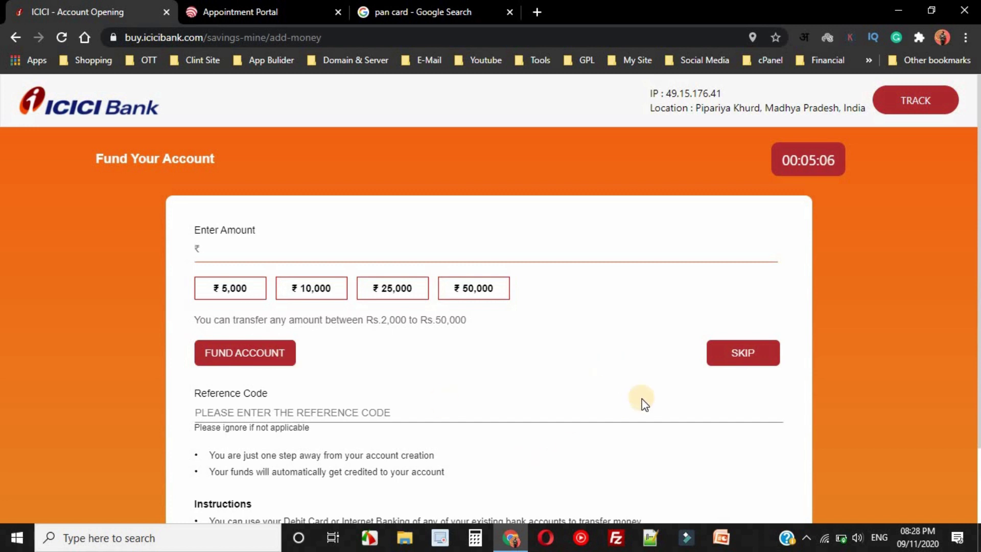
Skip adding money on the Fund Your Account page to finish the Insta Save Mine application.
scroll(644, 403, "down", 2)
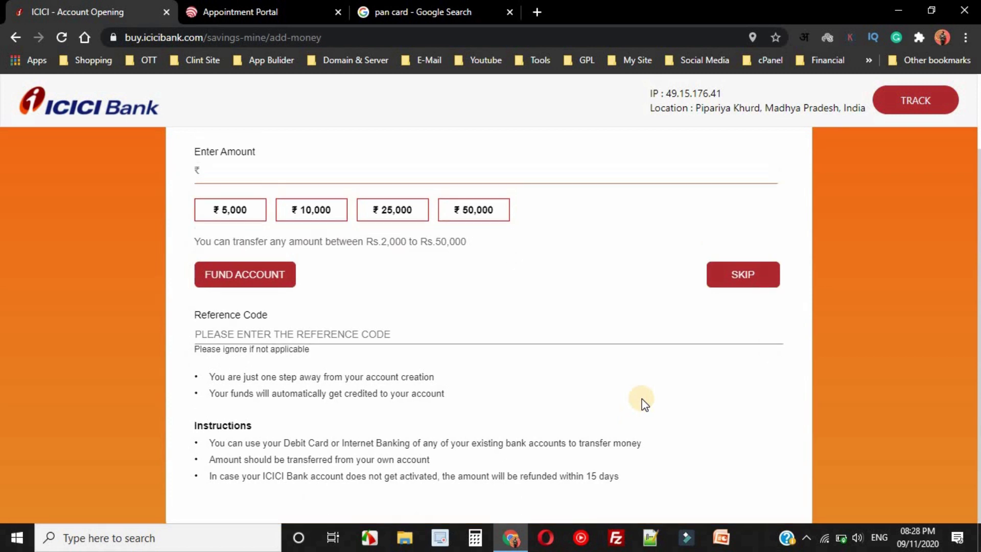
scroll(642, 401, "up", 2)
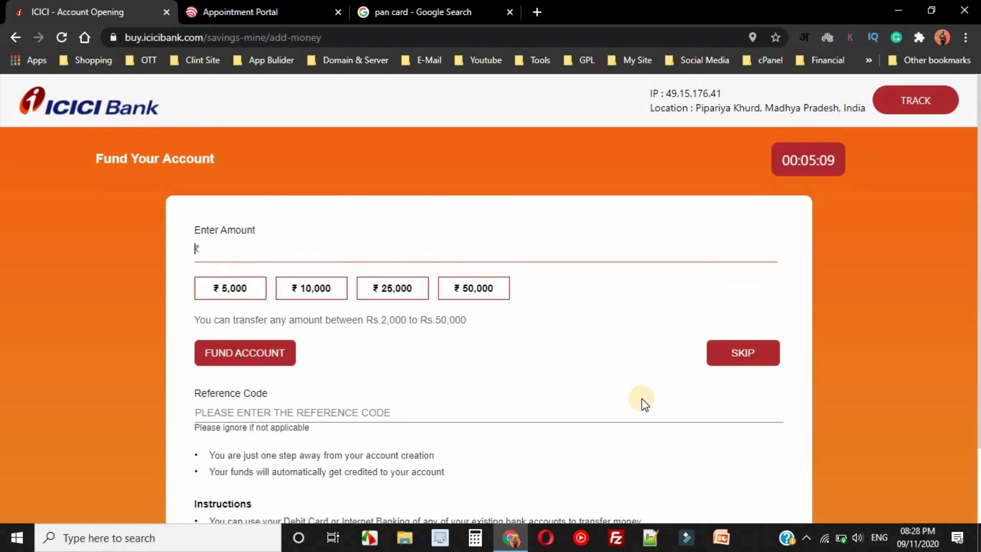
left_click(750, 353)
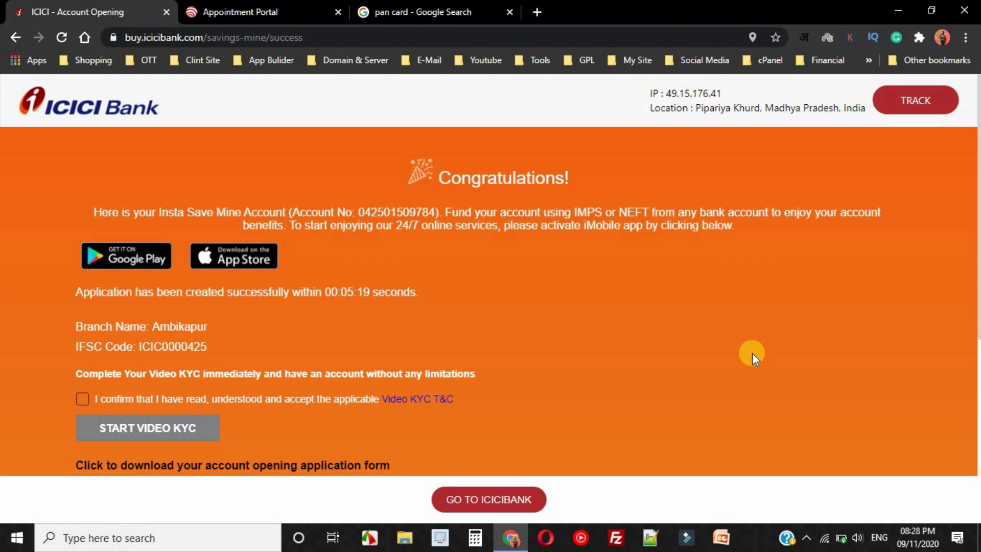
Select the new account number on the Congratulations page.
double_click(396, 207)
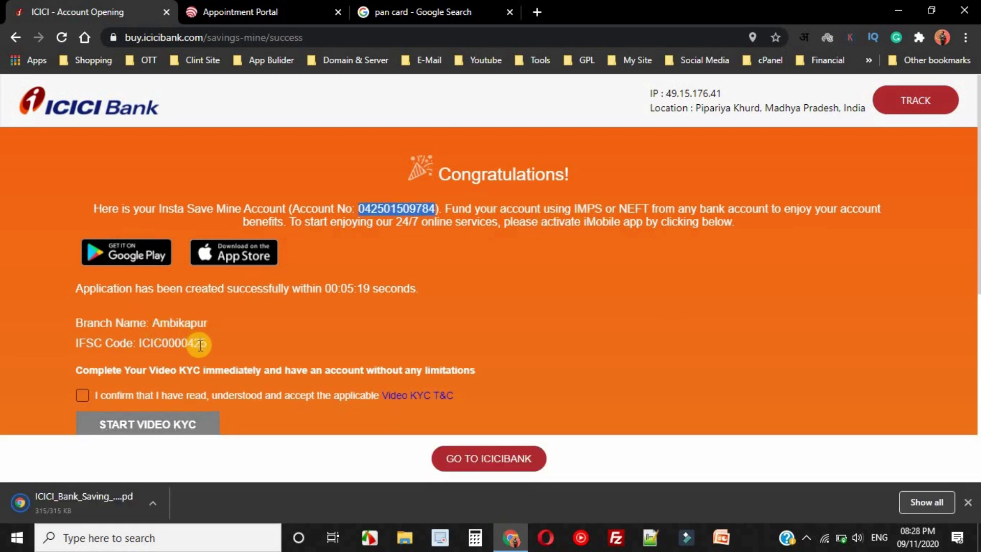
scroll(199, 345, "down", 3)
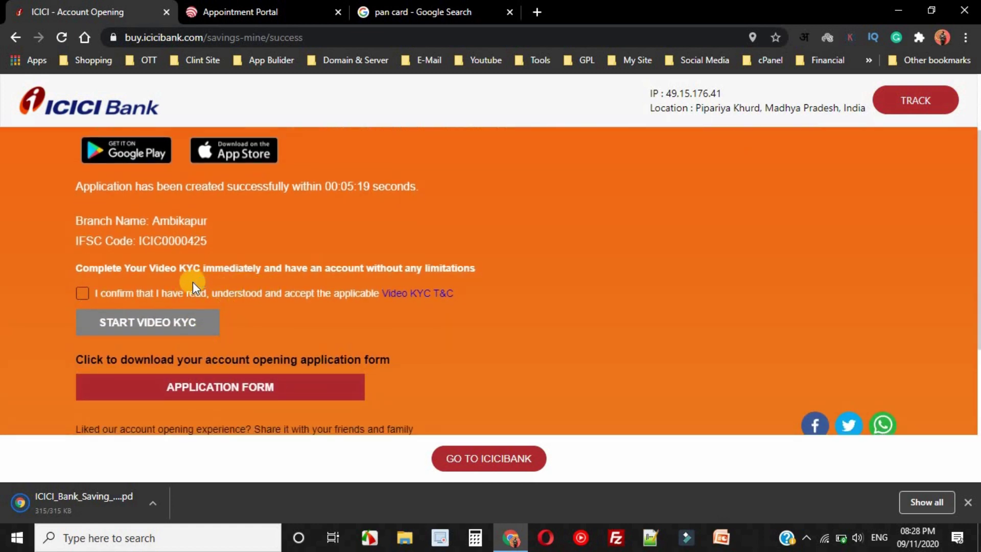
left_click_drag(193, 285, 194, 288)
left_click(194, 288)
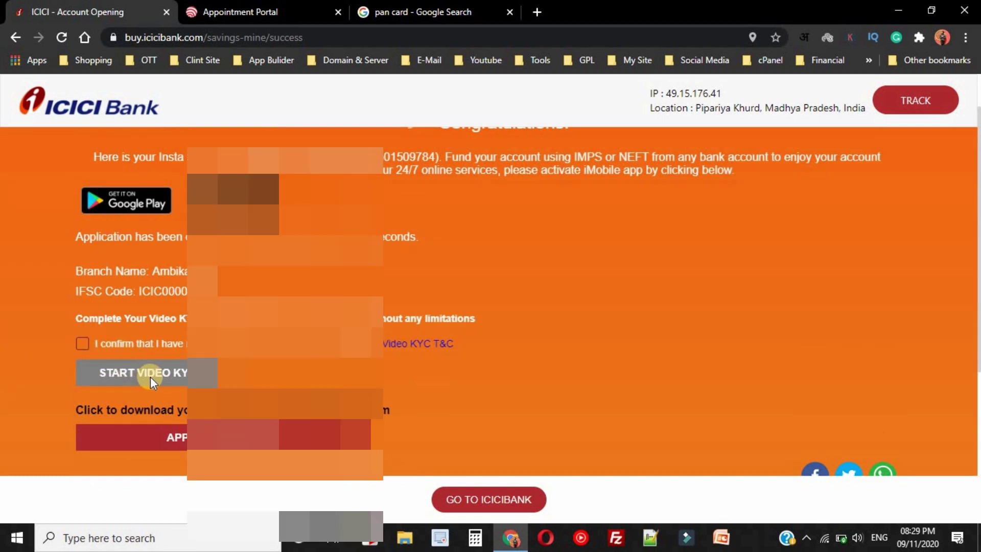
Find the Internet Banking User ID and choose Generate Now for the password.
scroll(150, 376, "down", 2)
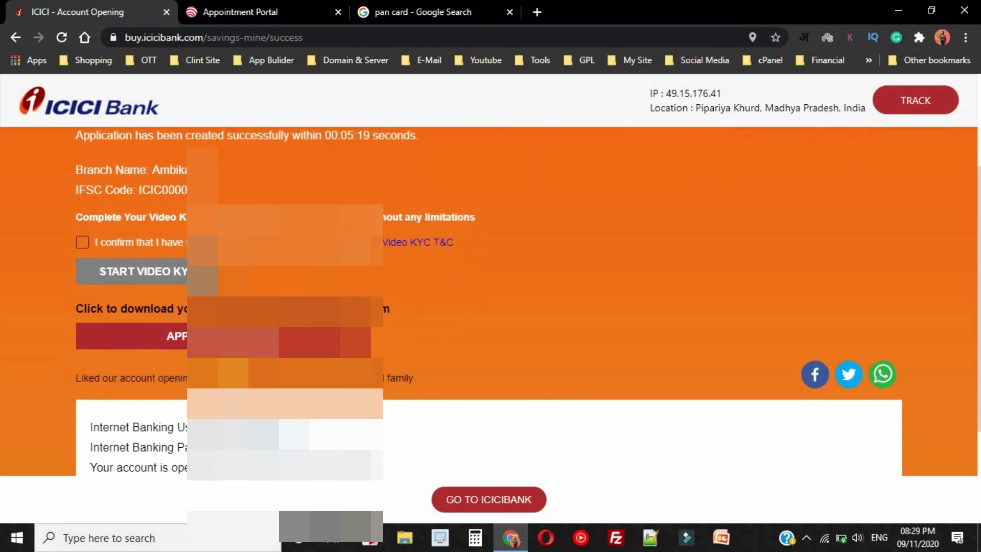
scroll(153, 348, "down", 4)
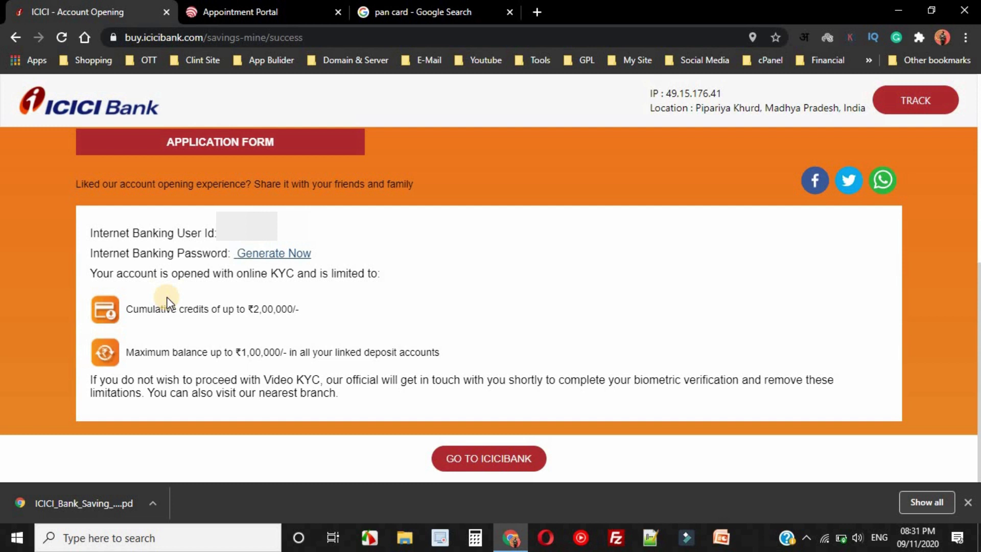
triple_click(183, 233)
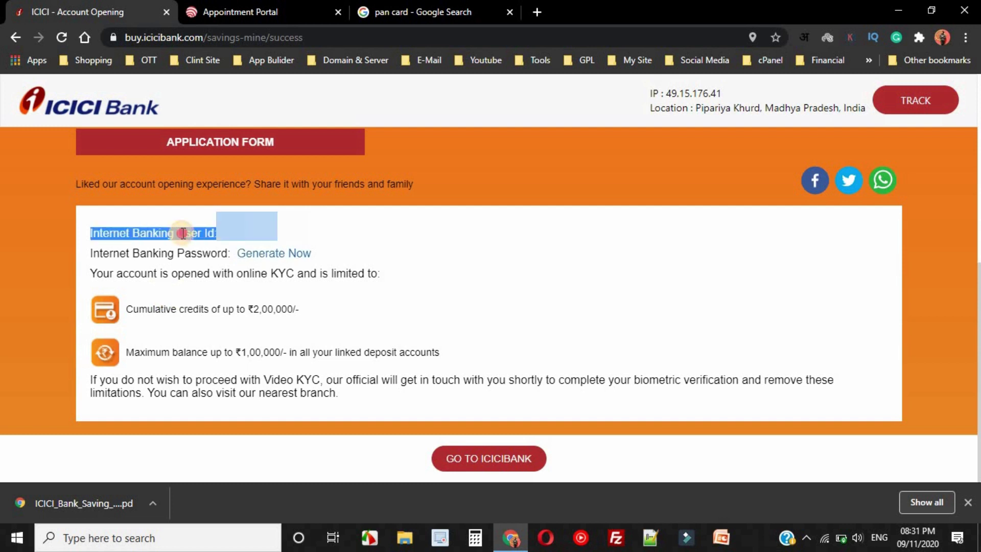
double_click(188, 233)
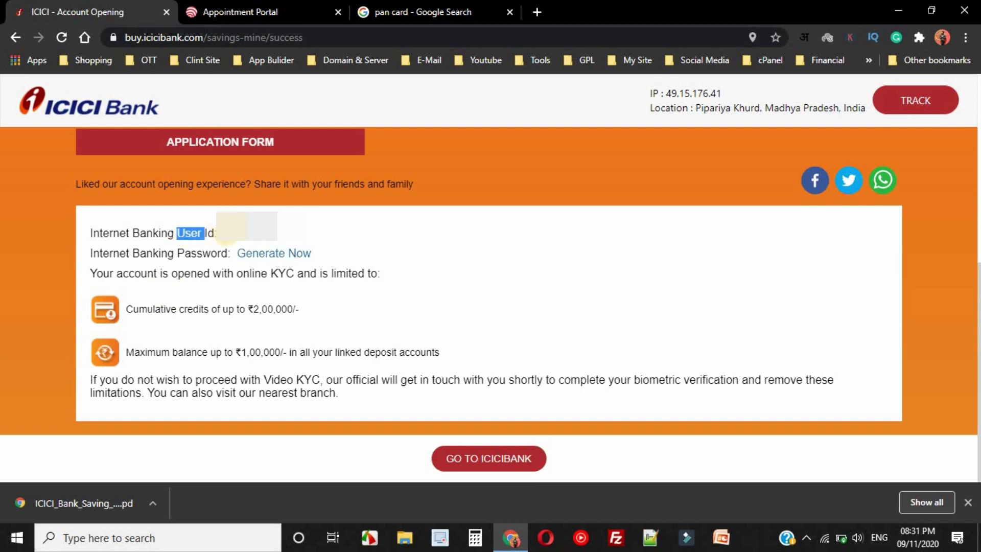
left_click(285, 258)
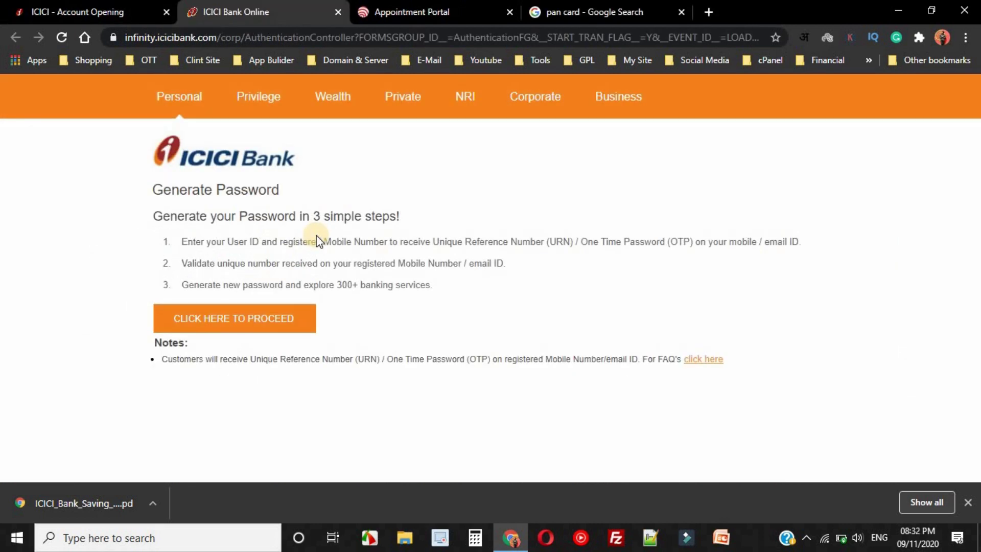
Proceed to the Generate Password form, checking the User ID on the Account Opening tab.
left_click(236, 324)
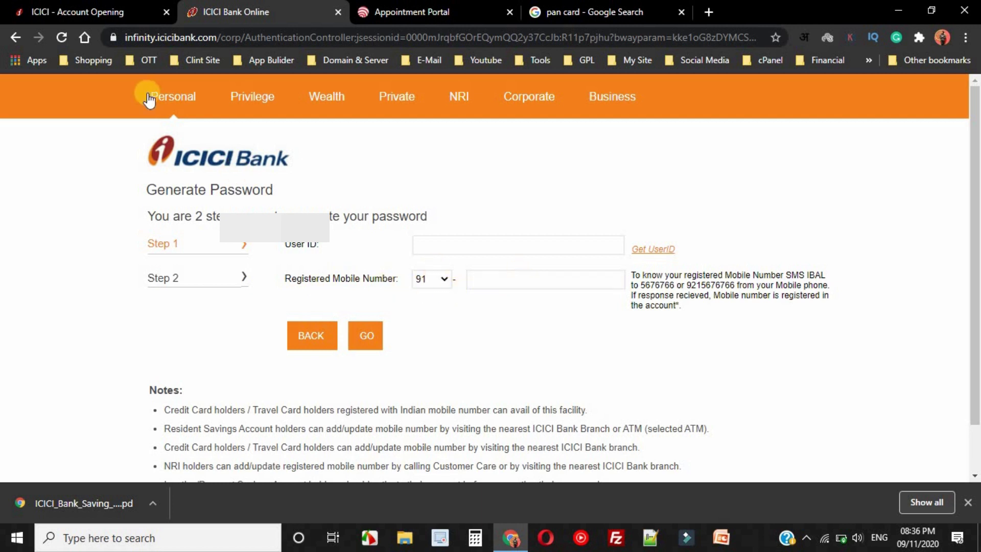
left_click(111, 15)
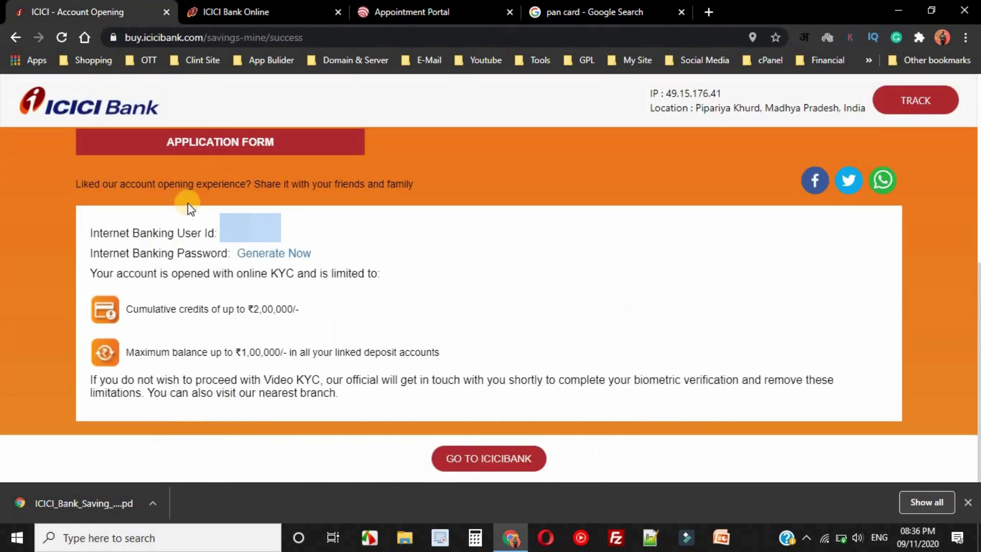
left_click_drag(102, 235, 250, 236)
left_click(239, 243)
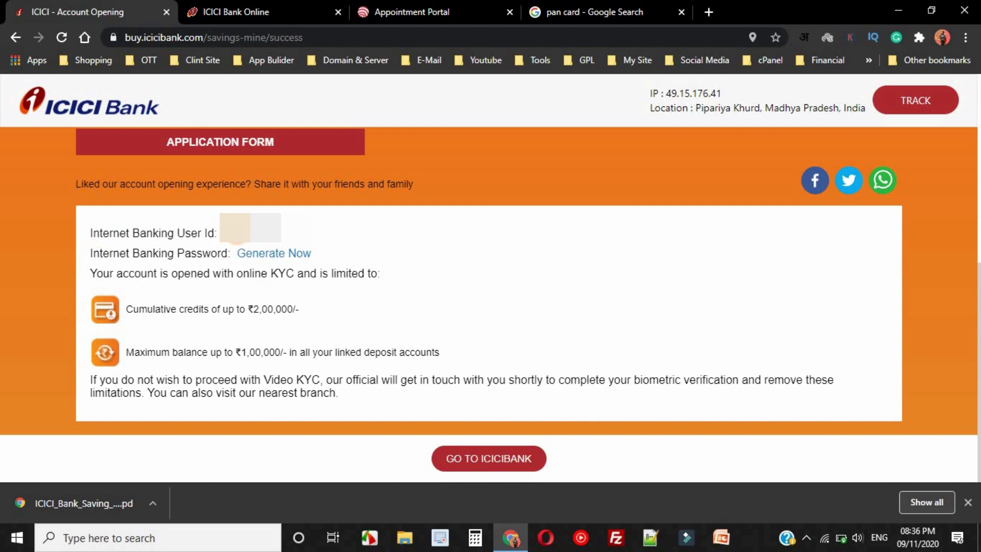
left_click(265, 11)
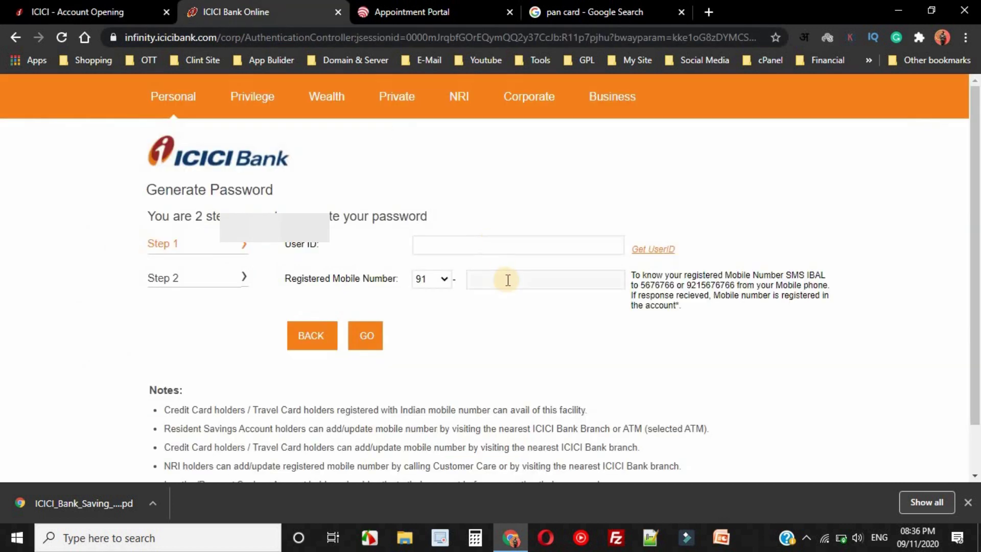